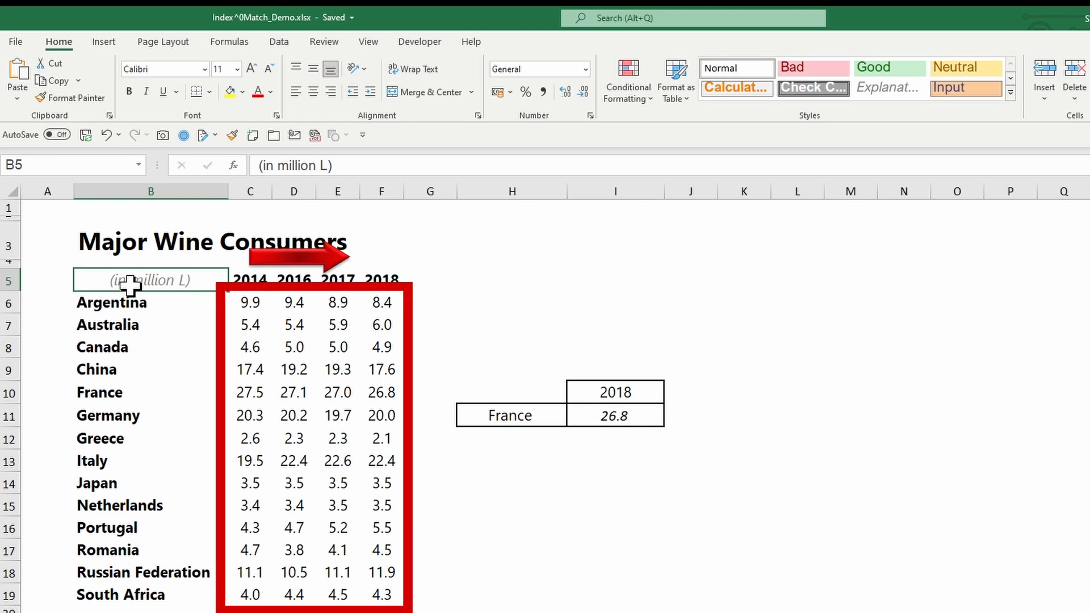
Step: Move the country column B5:B19 to directly after the 2018 column, shifting the year columns over
left_click_drag(130, 284, 115, 592)
mouse_move(227, 333)
left_mouse_down()
mouse_move(260, 348)
mouse_move(414, 348)
left_mouse_up()
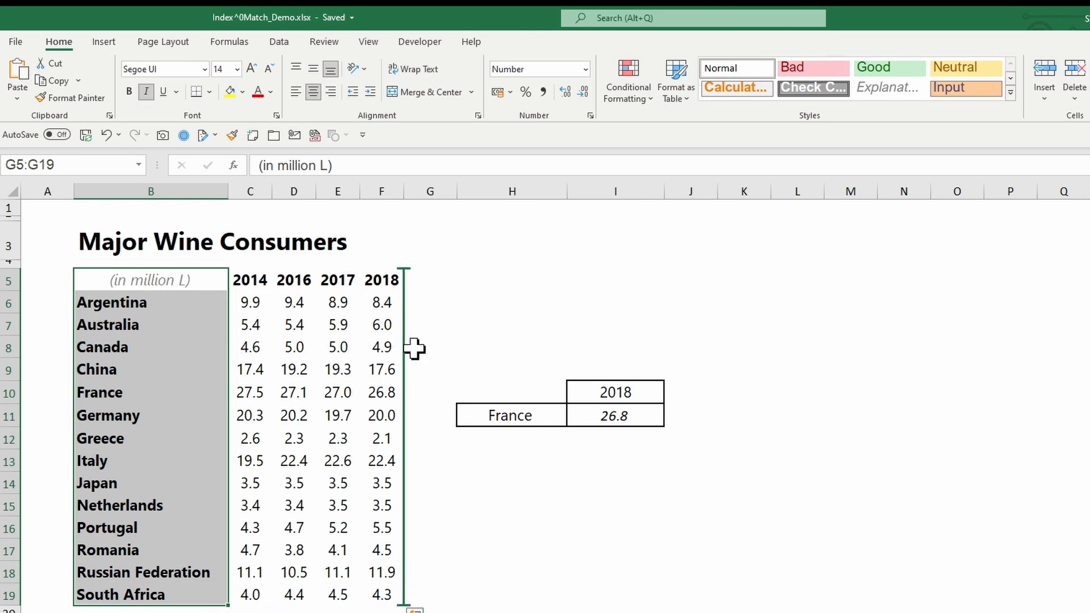
left_click(596, 461)
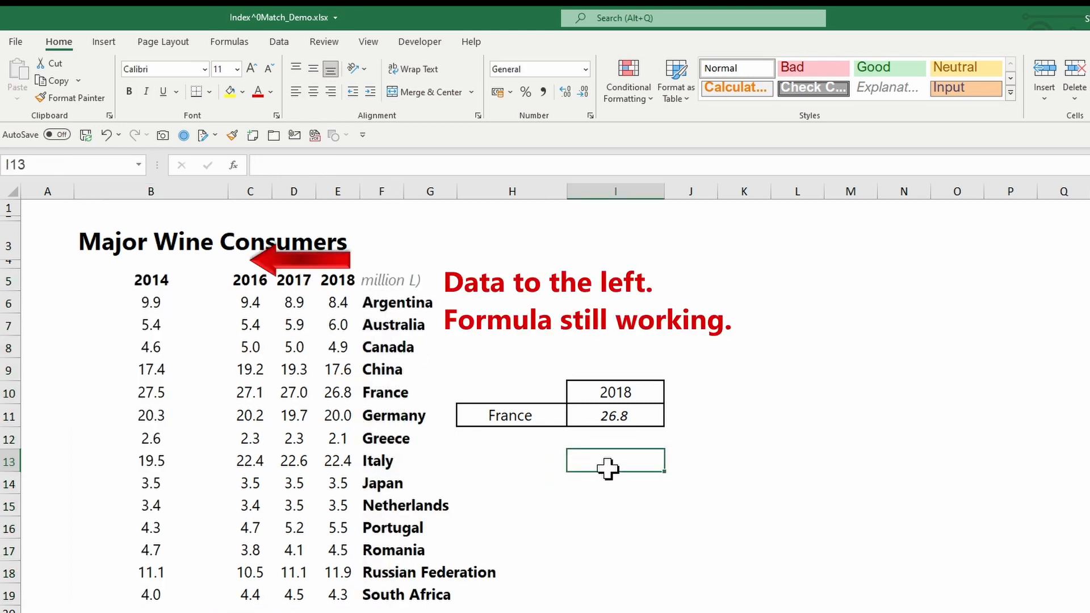
Step: Choose another country for the lookup in H11 and another year in I10 from their dropdown lists
left_click(529, 411)
left_click(573, 420)
scroll(576, 475, "up", 2)
left_click(494, 442)
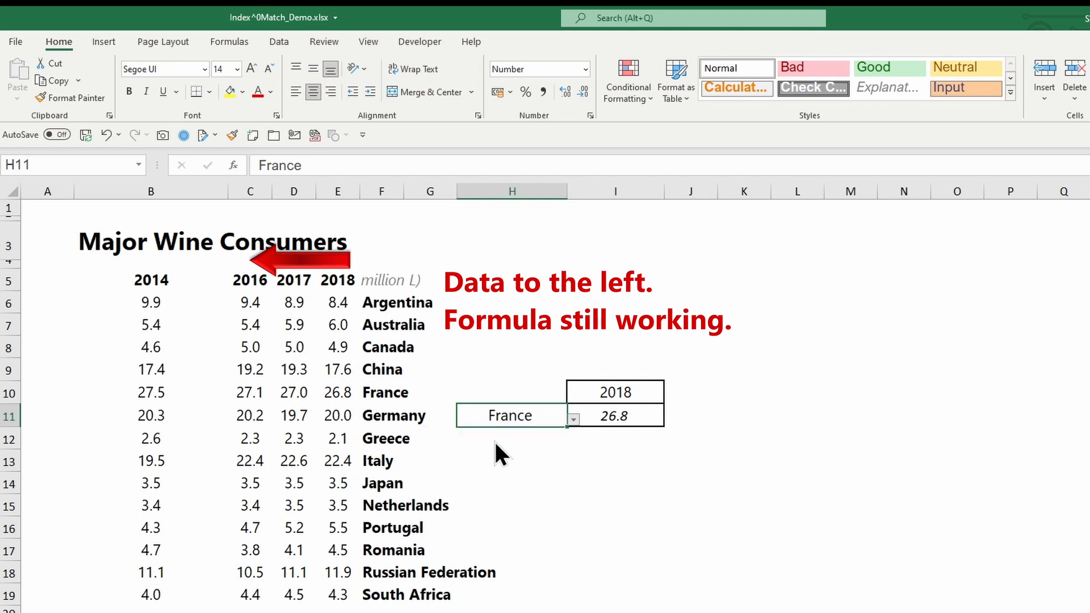
left_click(647, 396)
left_click(670, 397)
left_click(567, 419)
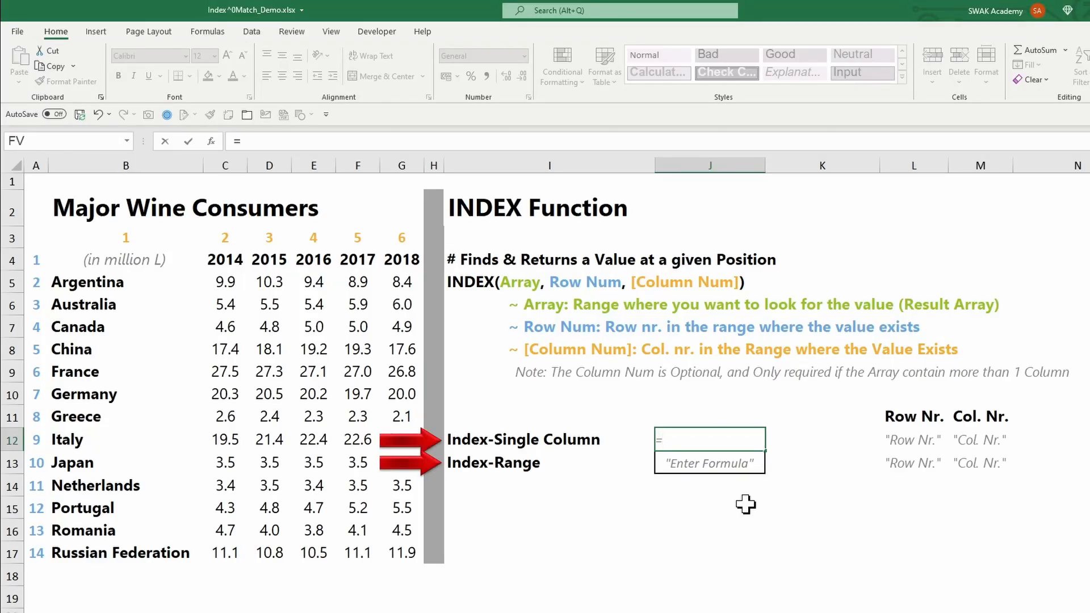
Step: Enter the single-column formula =INDEX(B4:B17;L12) in cell J12
type("index")
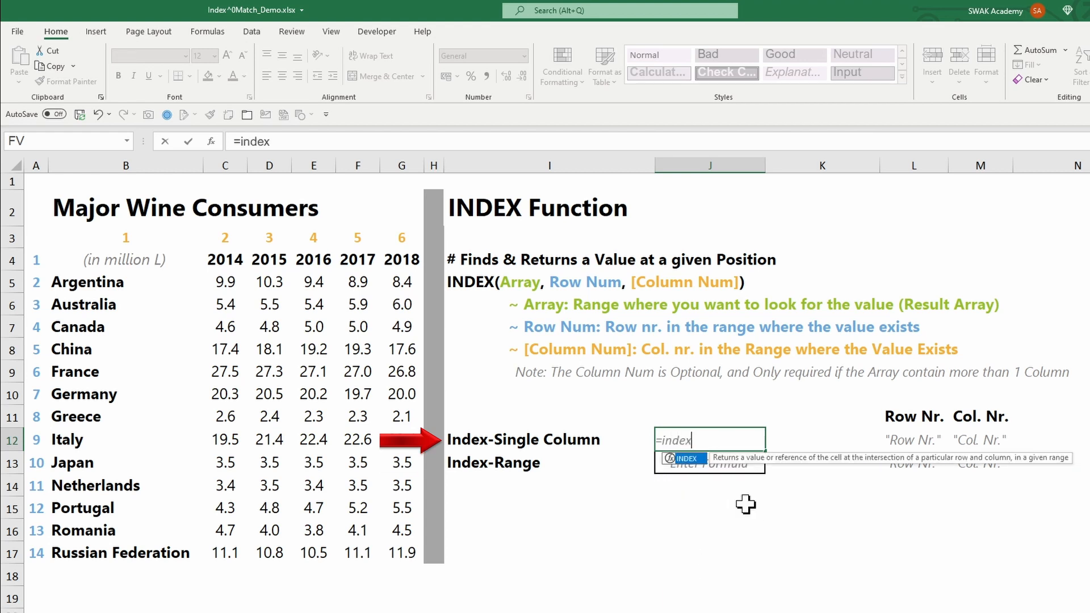
key("Tab")
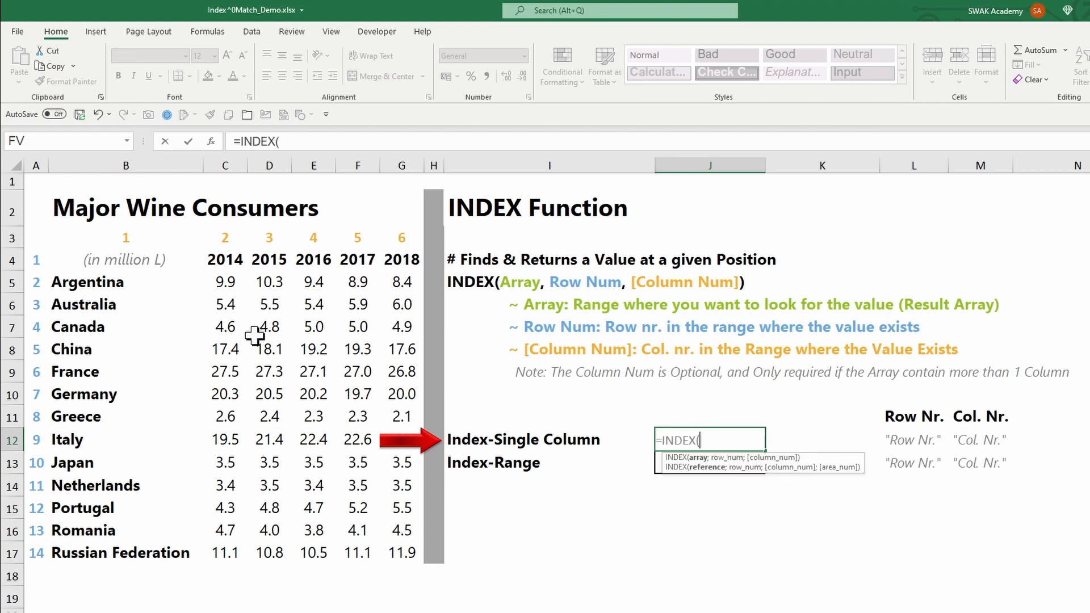
left_click_drag(84, 266, 59, 553)
type(";")
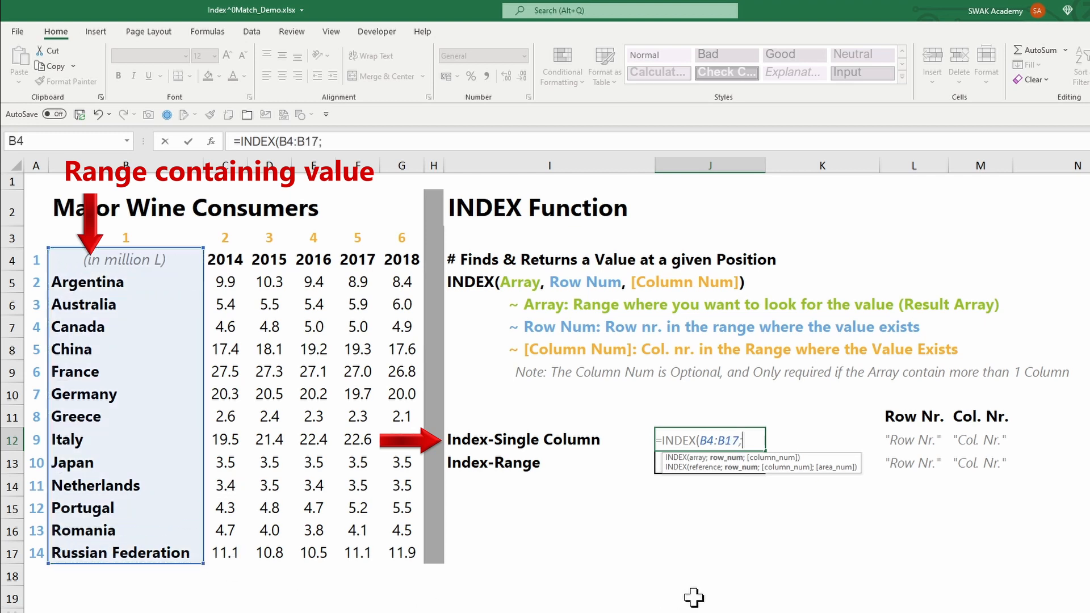
left_click(907, 441)
key("Return")
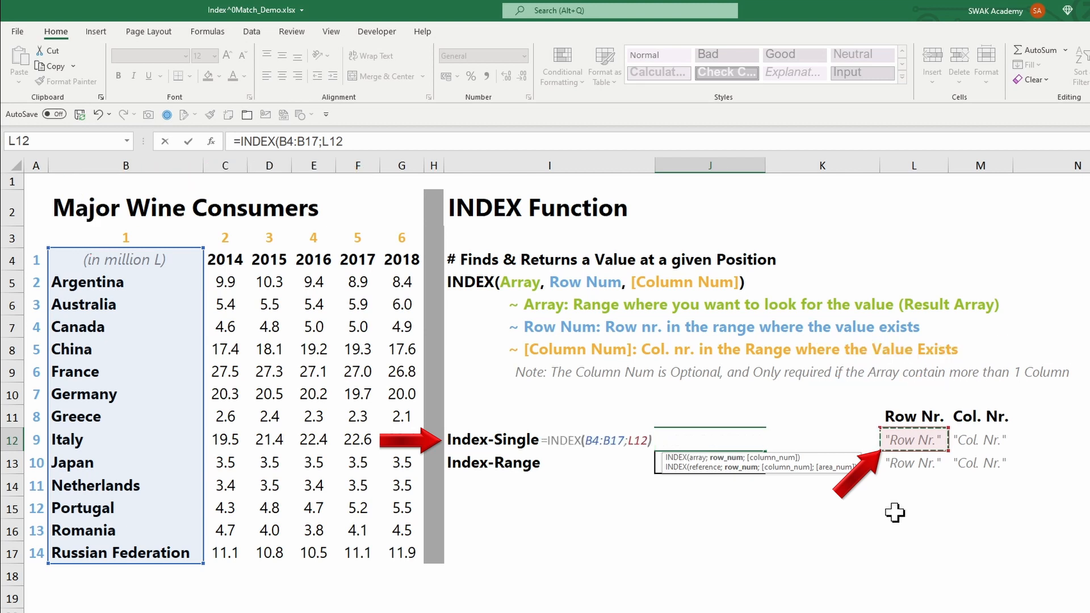
Step: Set the row number in L12 to 2 for the single-column INDEX formula
left_click(900, 448)
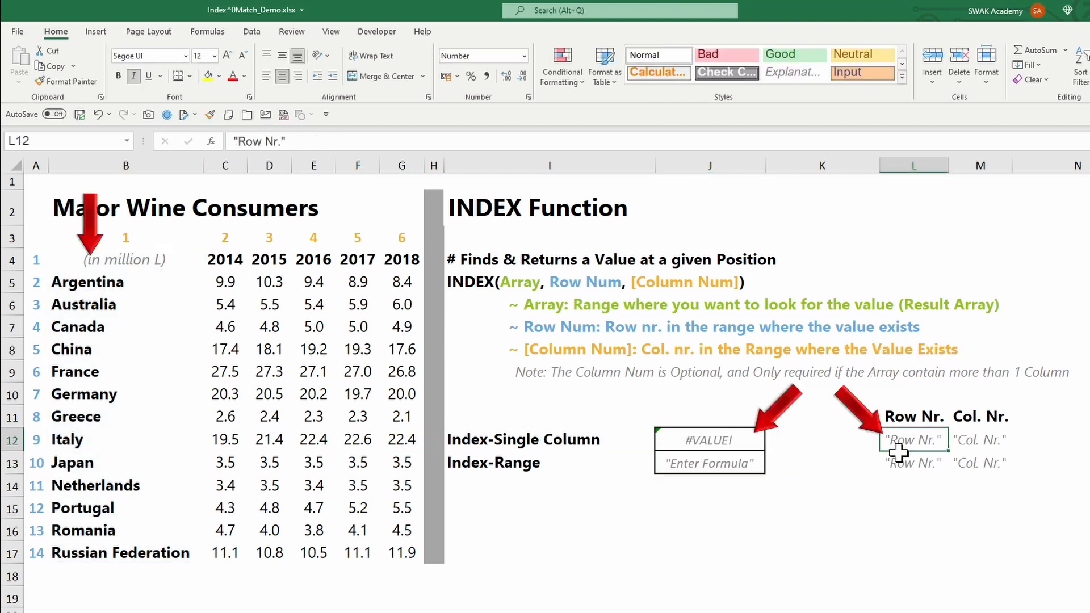
type("2")
left_click(865, 549)
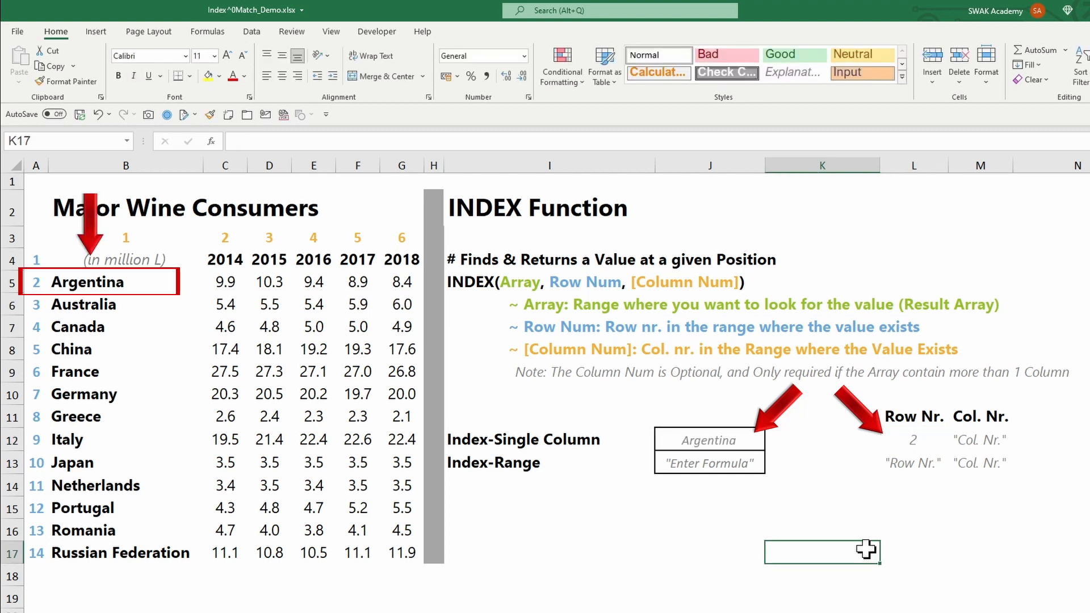
Step: Change the row number in L12 to 5 for the single-column INDEX formula
left_click(911, 449)
type("5")
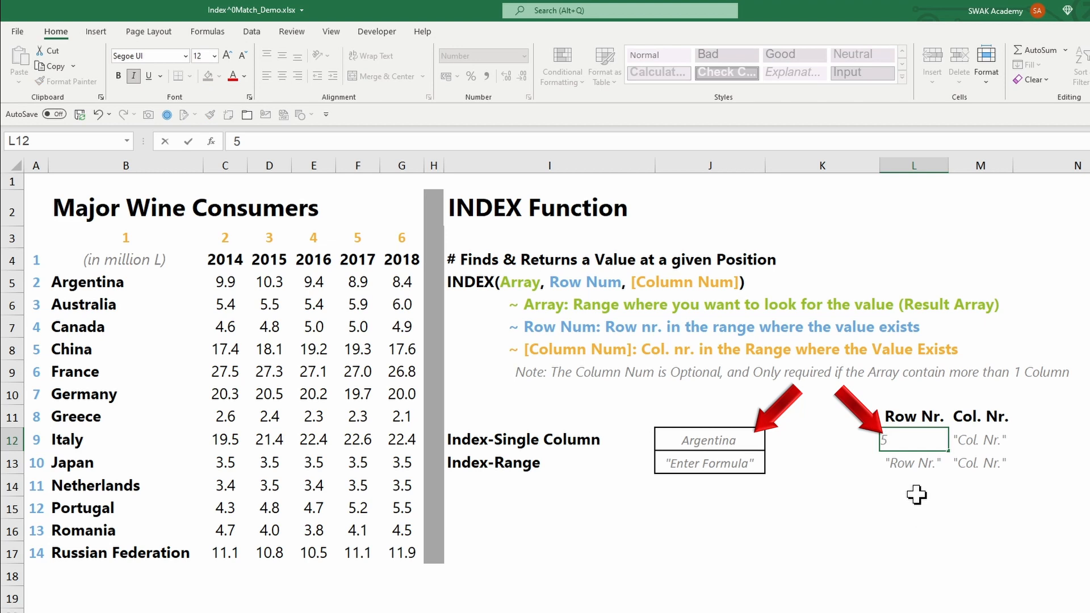
left_click(916, 494)
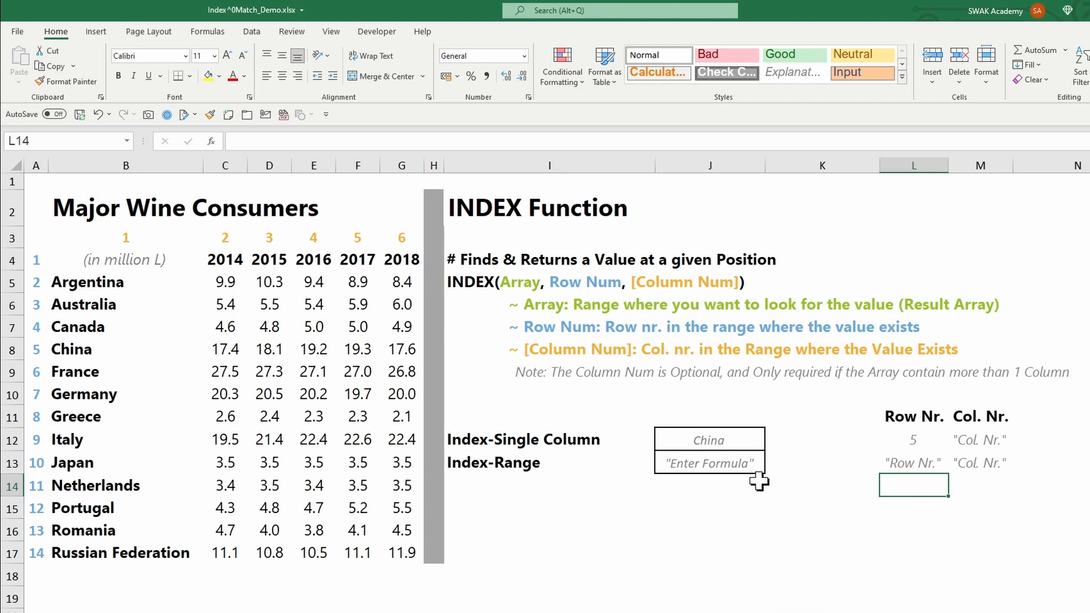
Step: Enter the range formula =INDEX(C5:G17;L13;M13) in cell J13, taking row and column numbers from the neighbouring cells
left_click(711, 462)
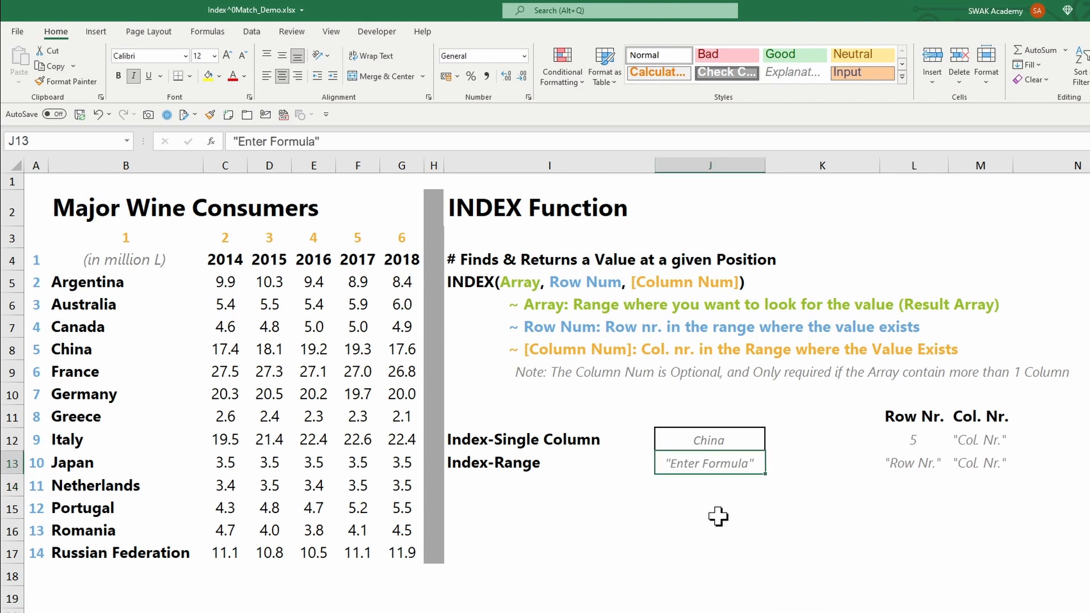
type("=index")
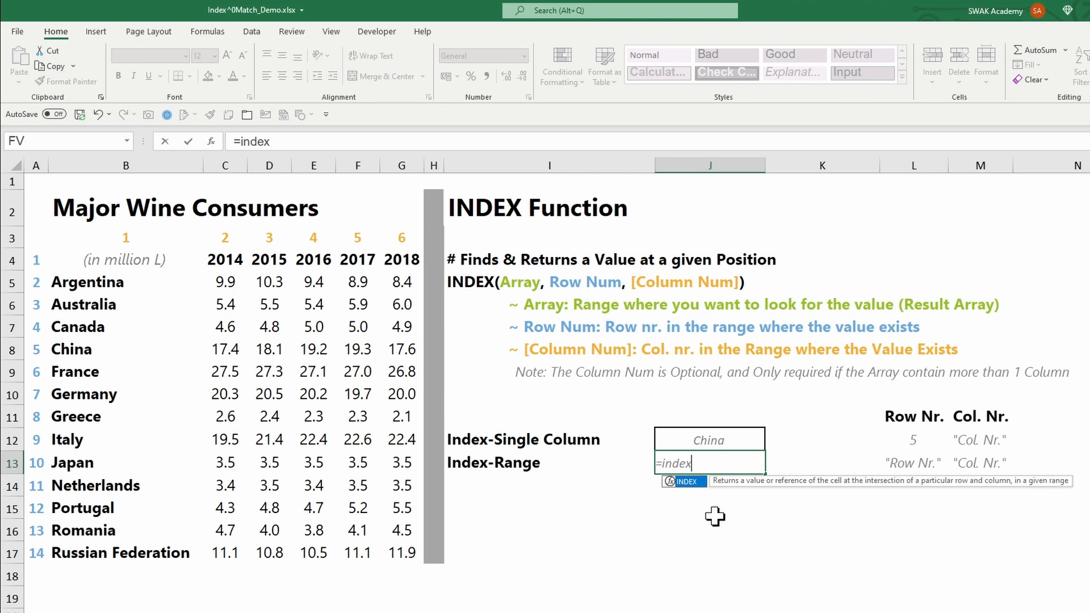
key("Tab")
left_click_drag(222, 285, 418, 559)
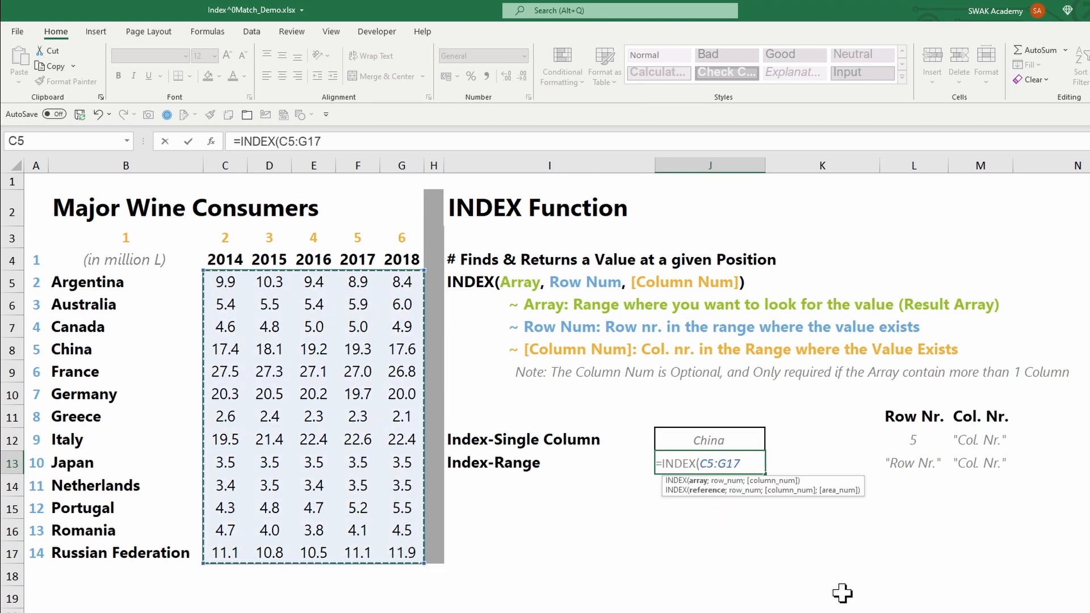
type(";")
left_click(917, 467)
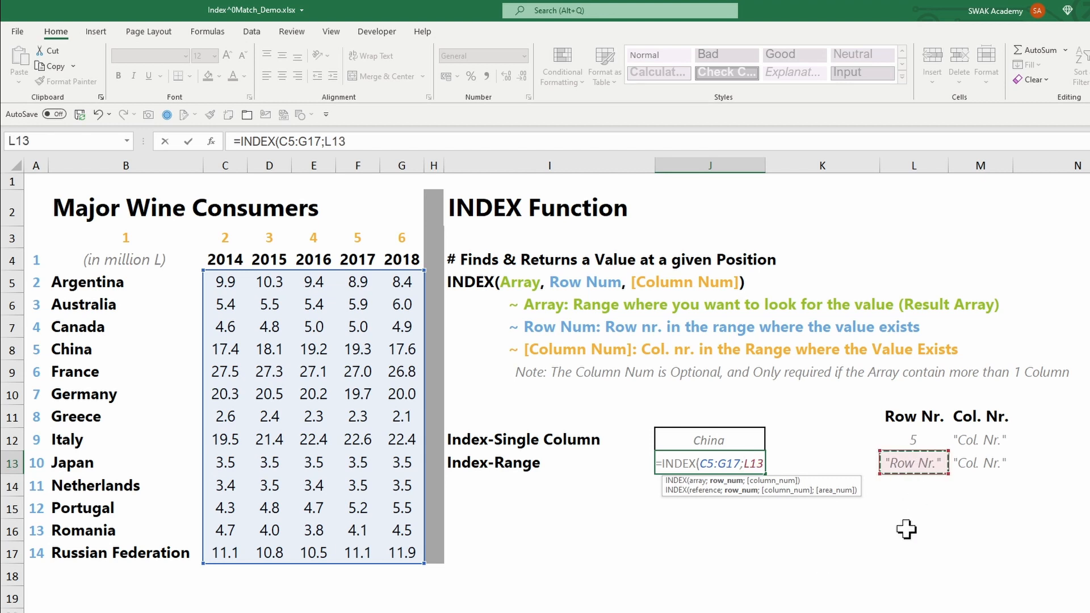
type(";")
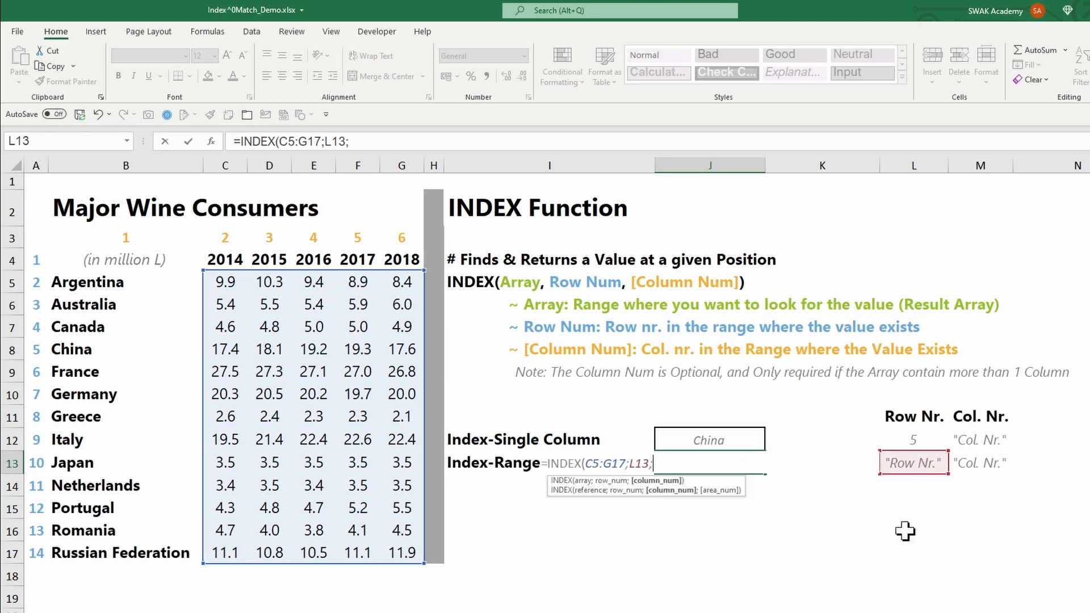
left_click(972, 465)
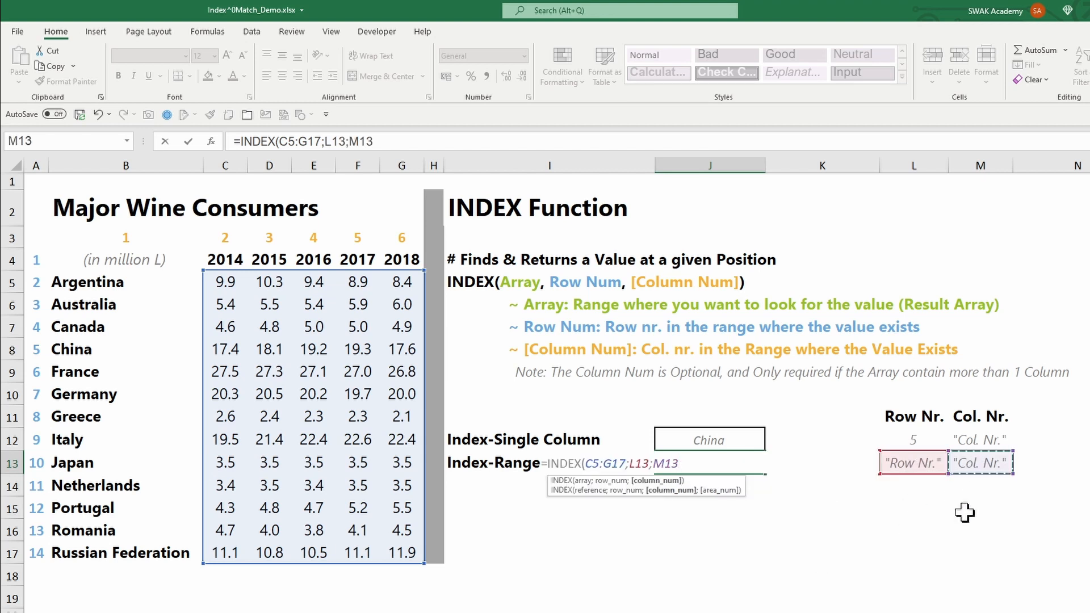
type(")")
key("Return")
Step: Set the Index-Range row number in L13 to 1 and the column number in M13 to 1
left_click(917, 463)
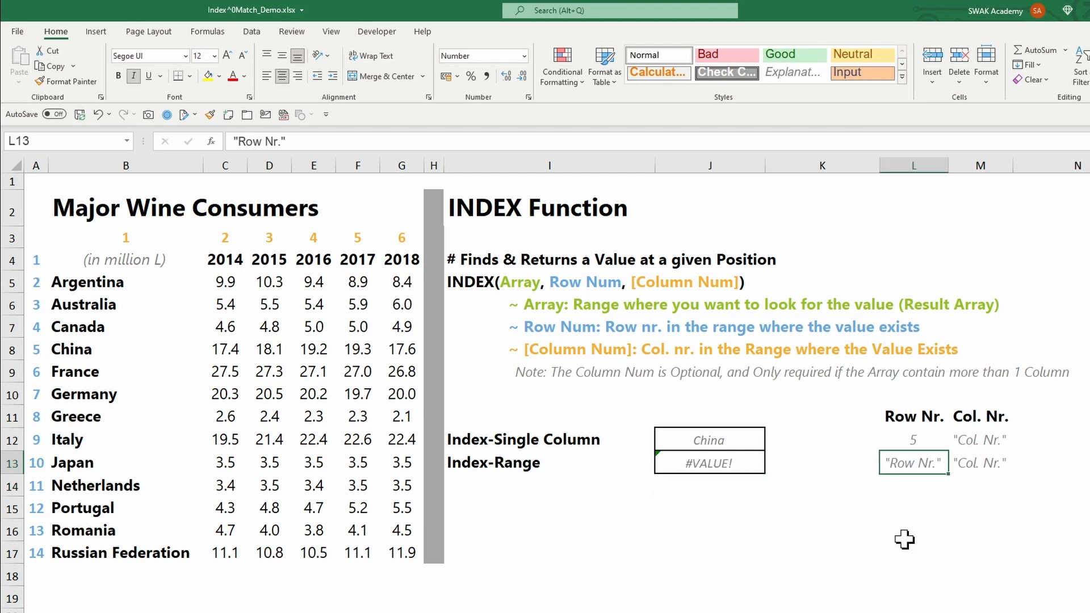
type("1")
key("Tab")
type("1")
key("Tab")
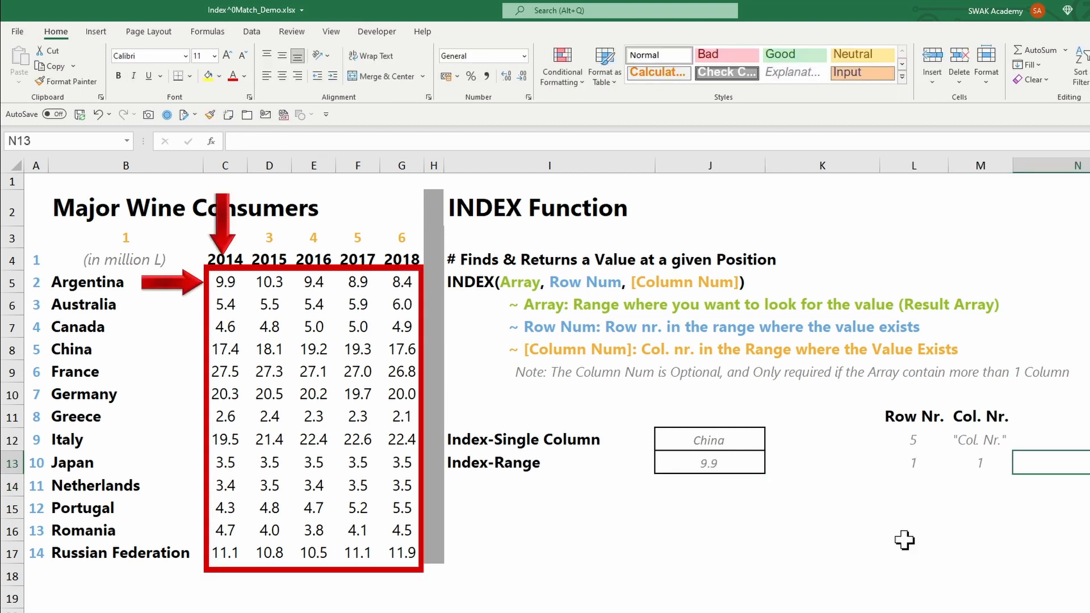
Step: Change the Index-Range row number in L13 to 5 and the column number in M13 to 5
left_click(912, 462)
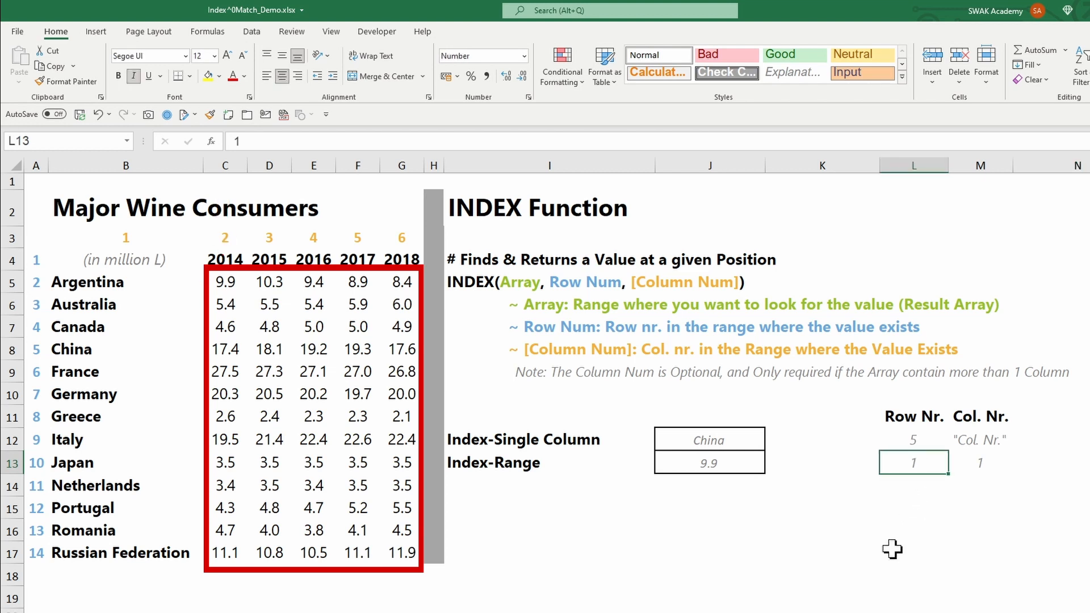
type("5")
key("Tab")
type("5")
key("Tab")
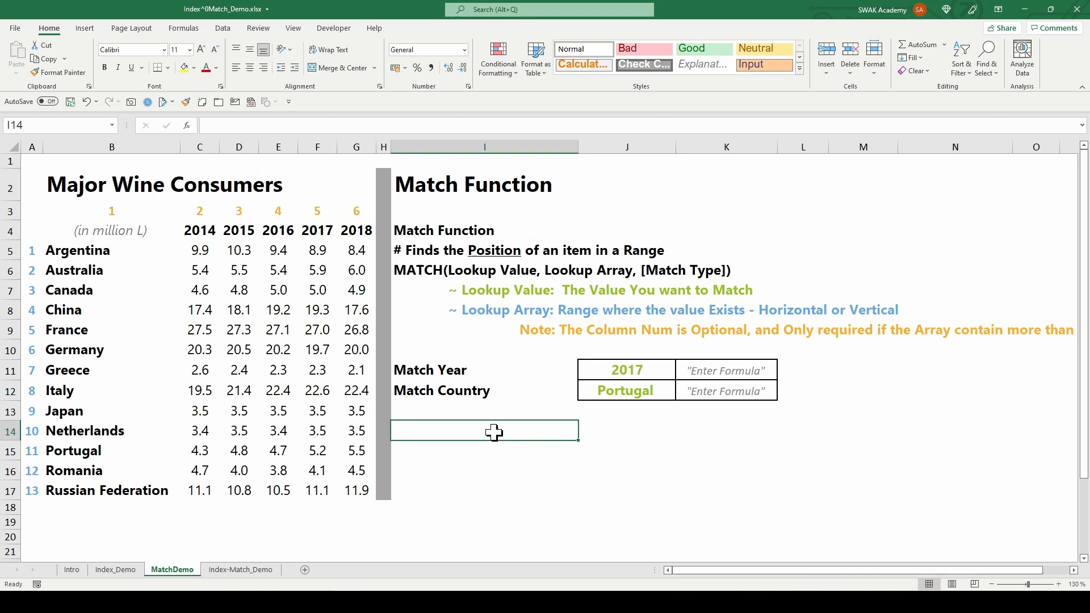
Step: Enter =MATCH(J11;B4:G4) in cell K11 of the MatchDemo sheet to find the year's position in the header row
left_click(687, 372)
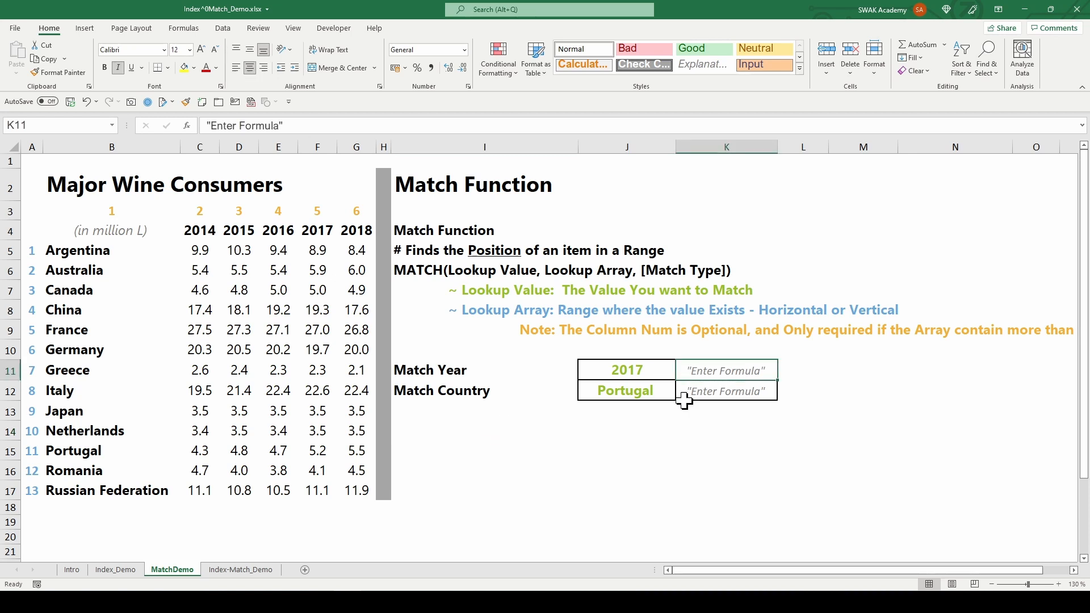
type("=")
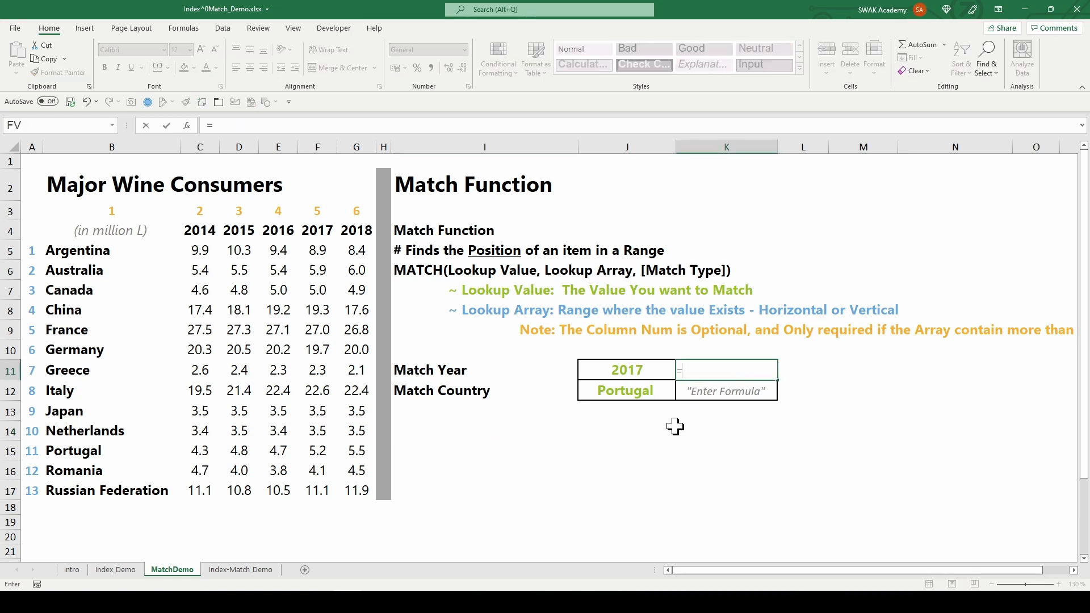
type("match")
key("Tab")
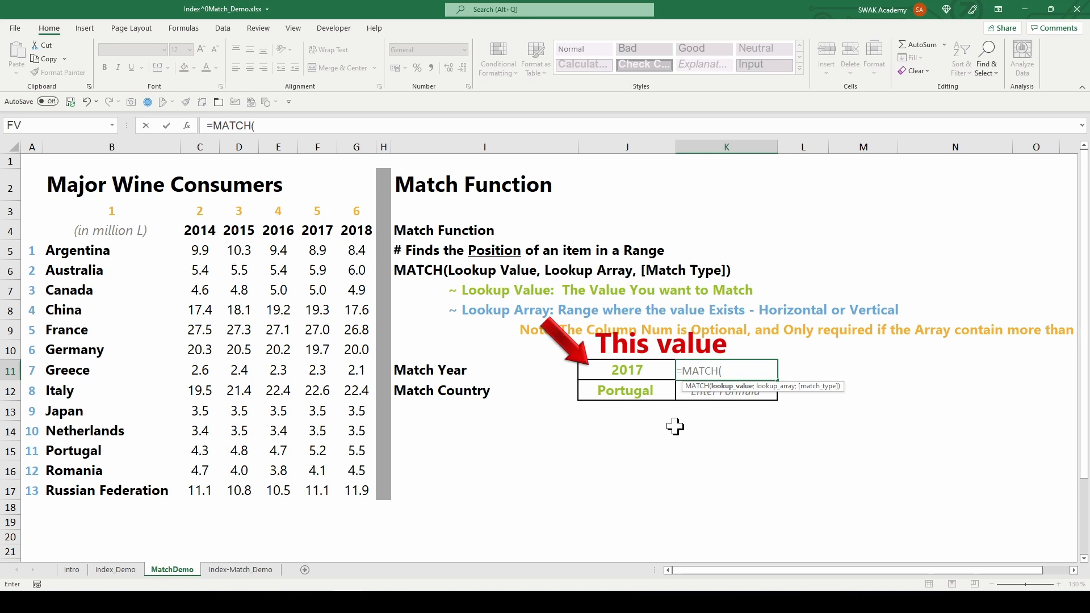
left_click(633, 372)
type(";")
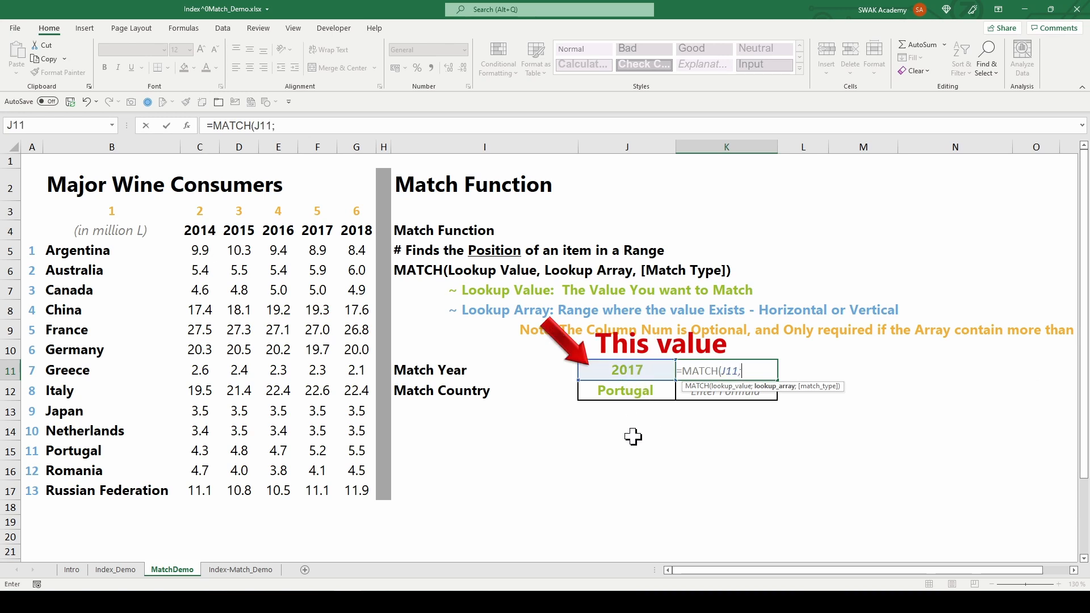
left_click(102, 231)
left_click_drag(102, 231, 365, 231)
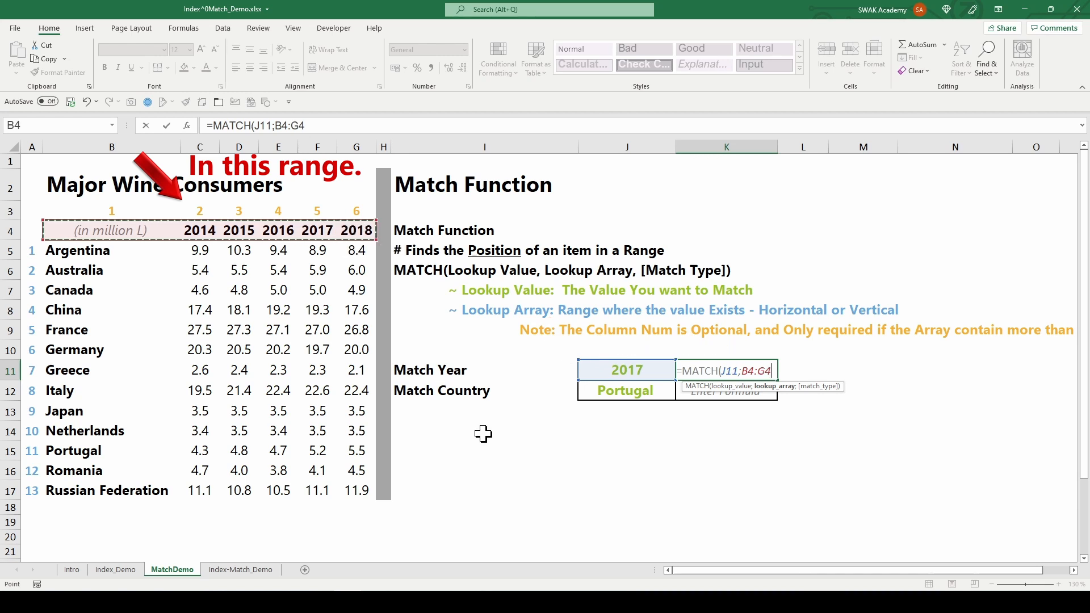
type(")")
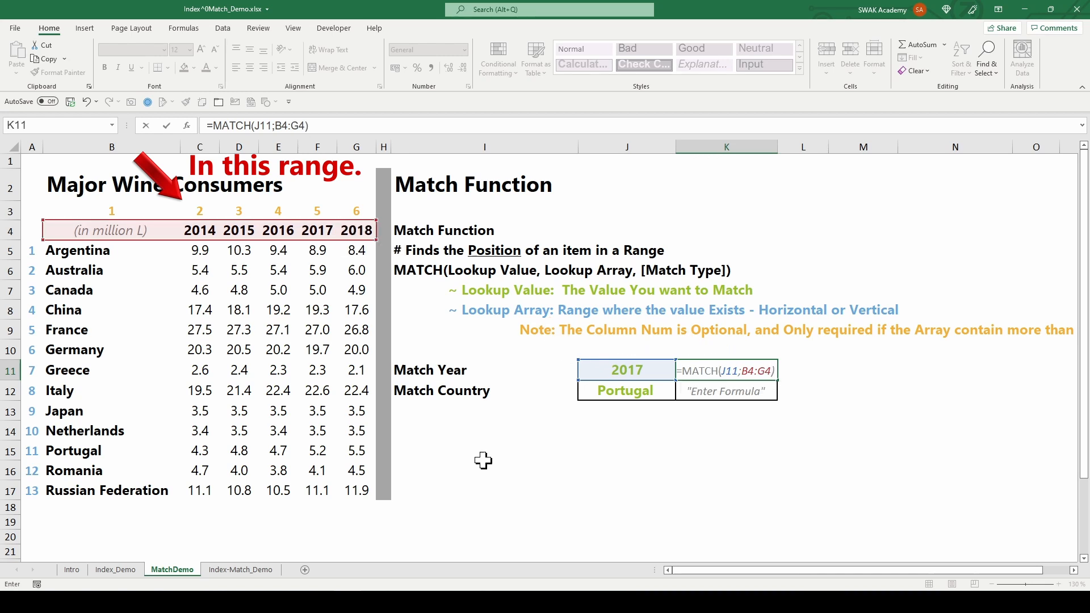
key("Return")
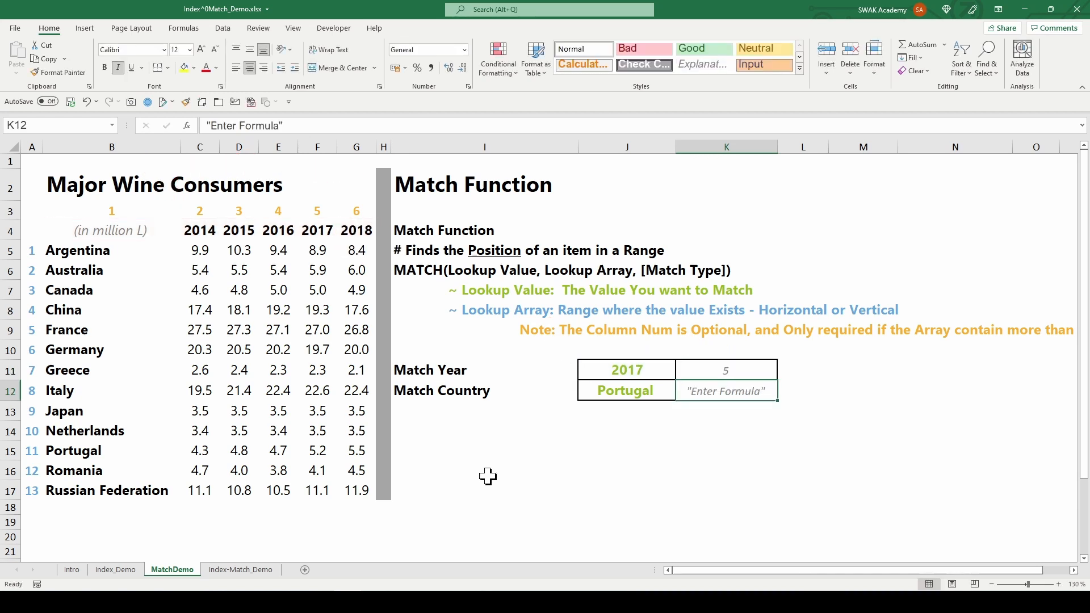
Step: Set the Match Year lookup value in J11 to 2015
key("Up")
key("Left")
type("2015")
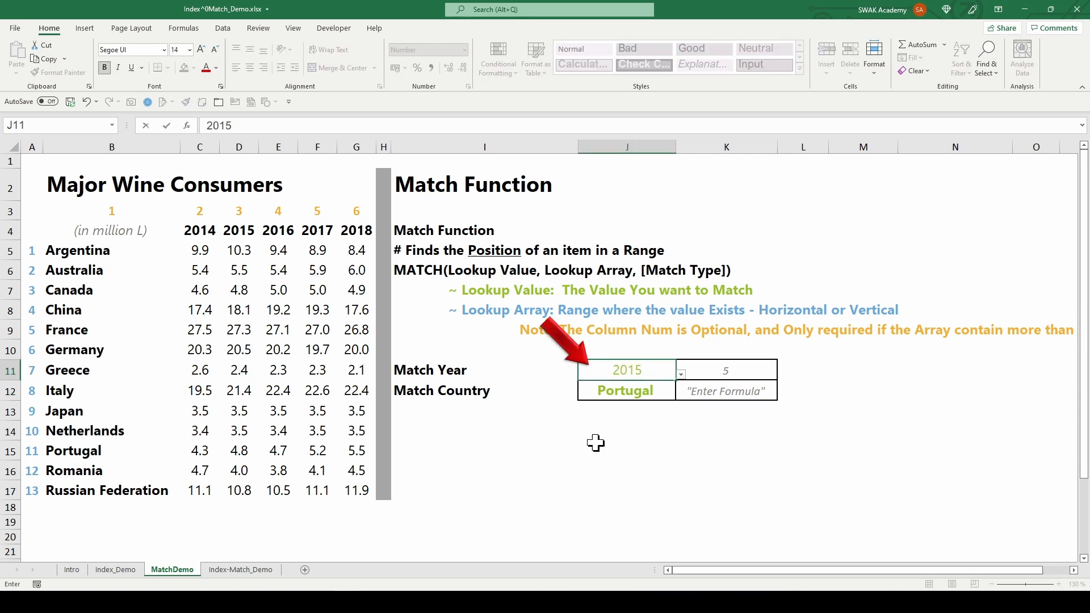
key("Return")
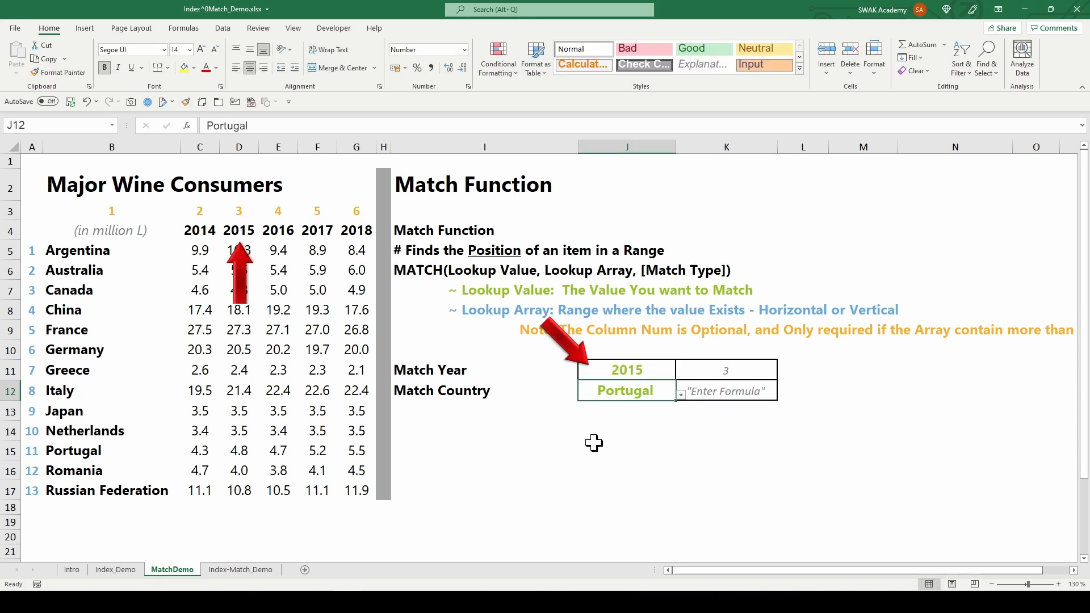
Step: Enter =MATCH(J12;B5:B17) in cell K12 to find the Match Country's position in the country list
left_click(725, 386)
type("=match")
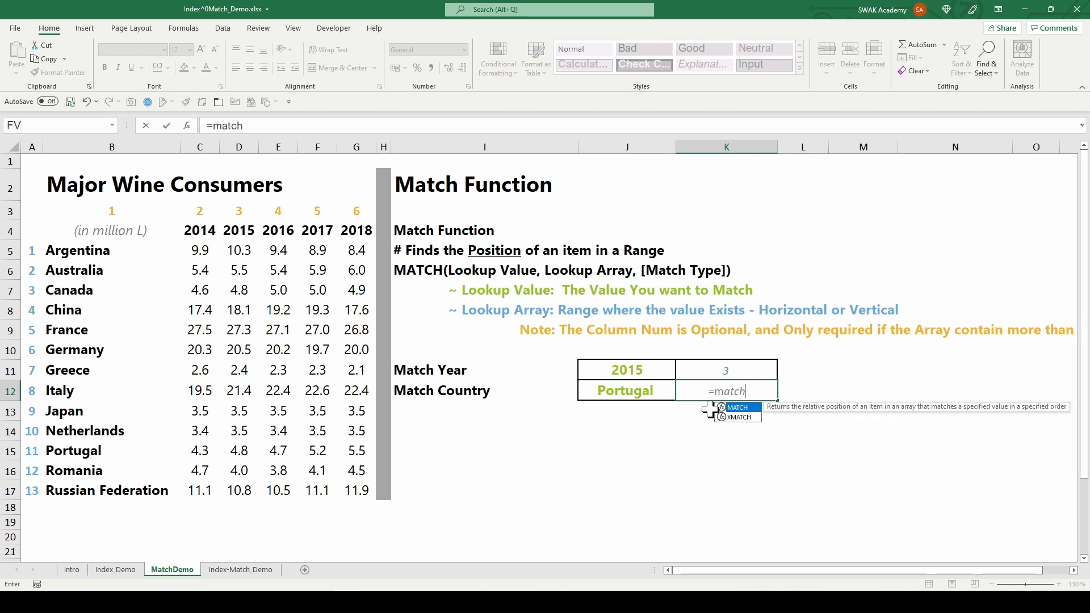
key("Tab")
left_click(631, 390)
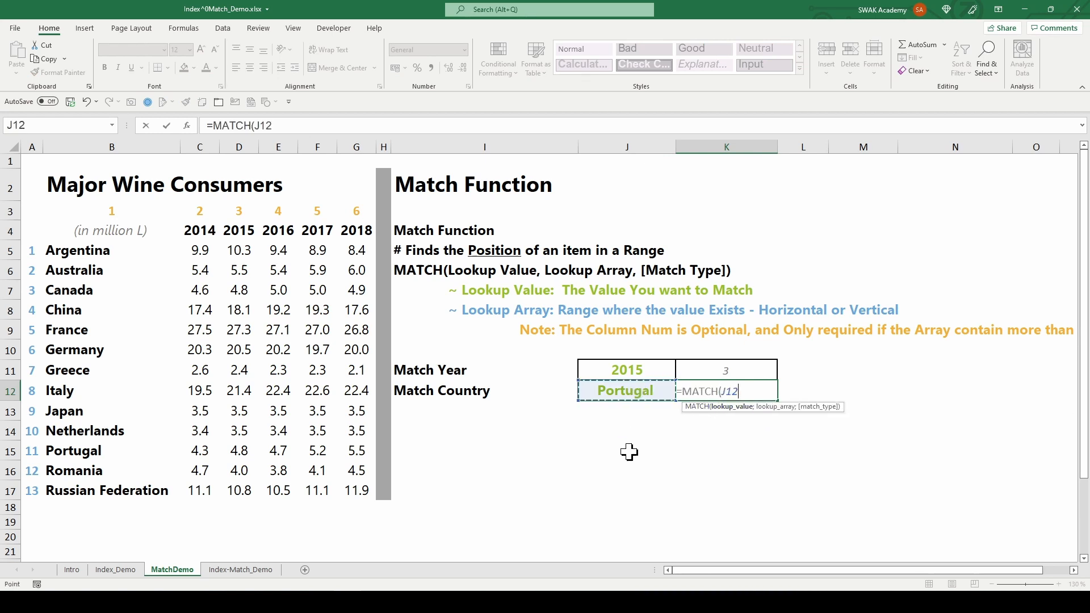
type(";")
left_click_drag(93, 256, 74, 487)
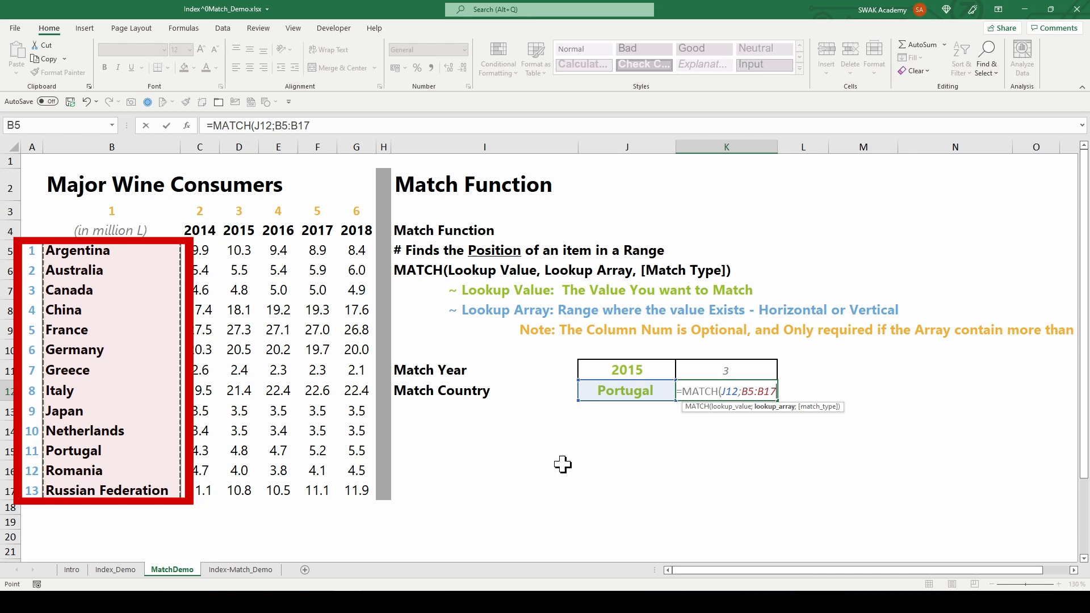
type(")")
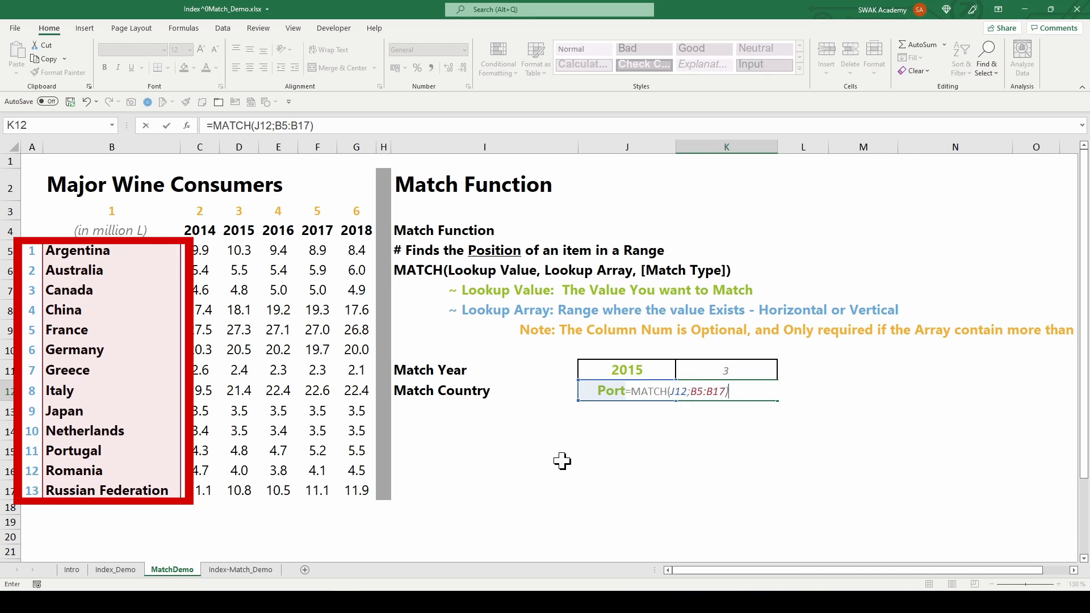
key("Return")
Step: Set the Match Country lookup value in J12 to China
left_click(636, 395)
type("China")
key("Return")
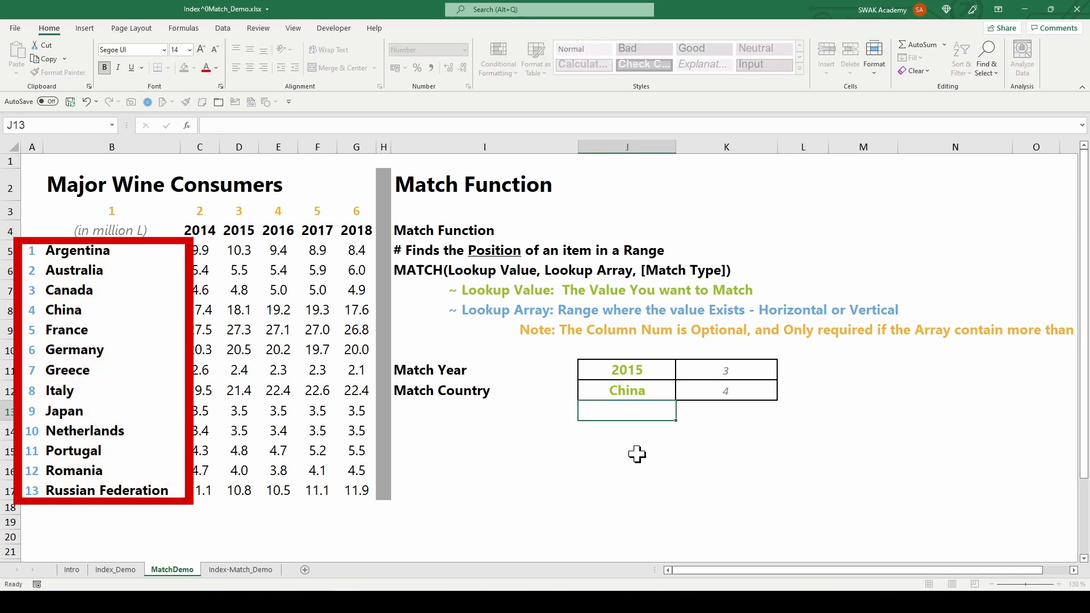
left_click(636, 455)
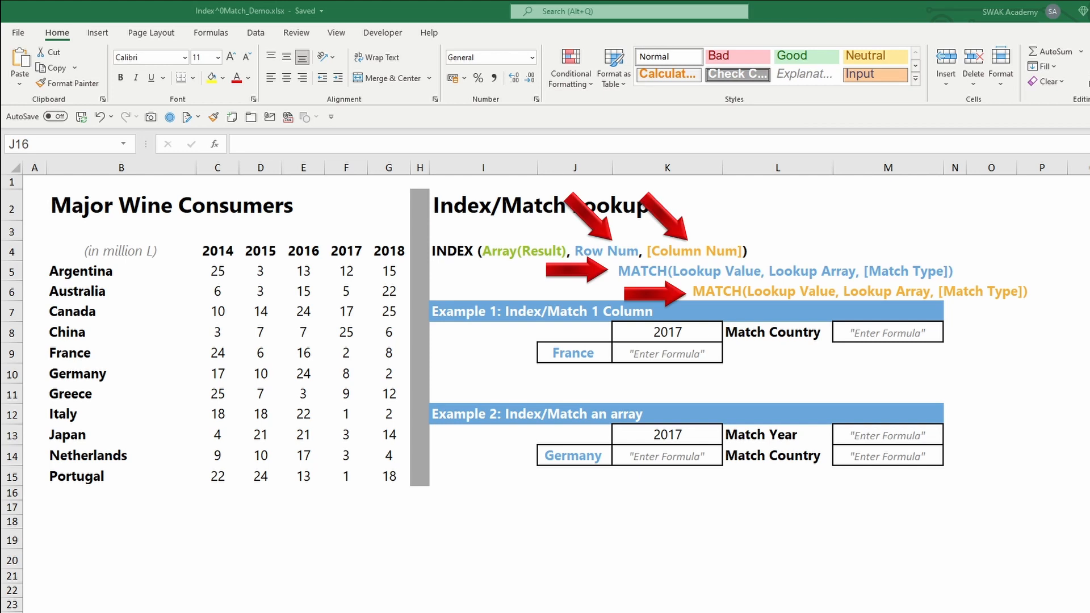
Step: Enter =MATCH(J9;B5:B15) in Match Country cell M8 of Example 1 on the Index-Match_Demo sheet
left_click(875, 339)
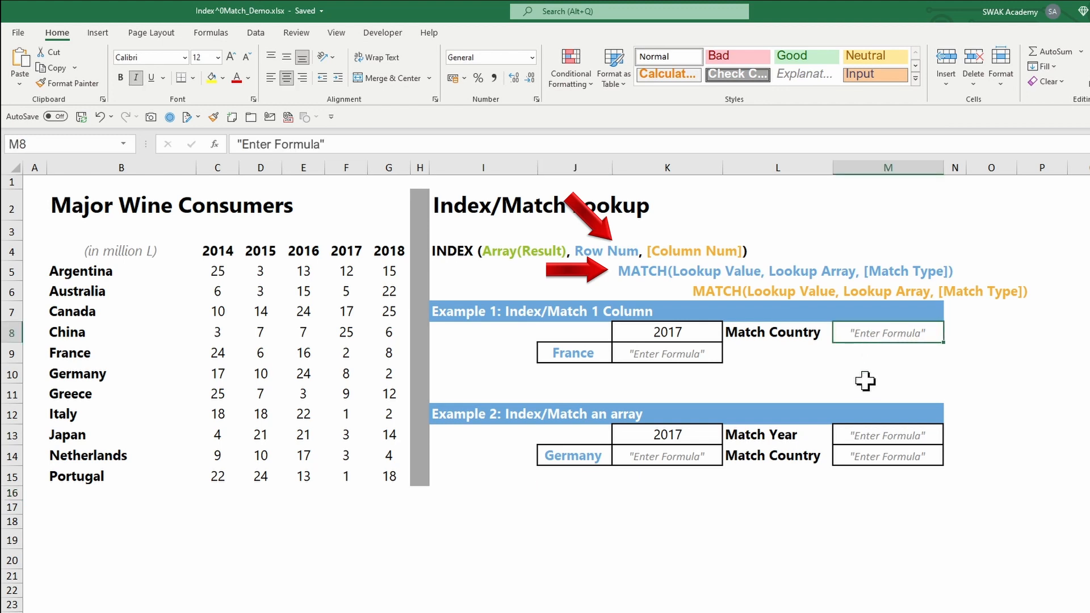
type("=")
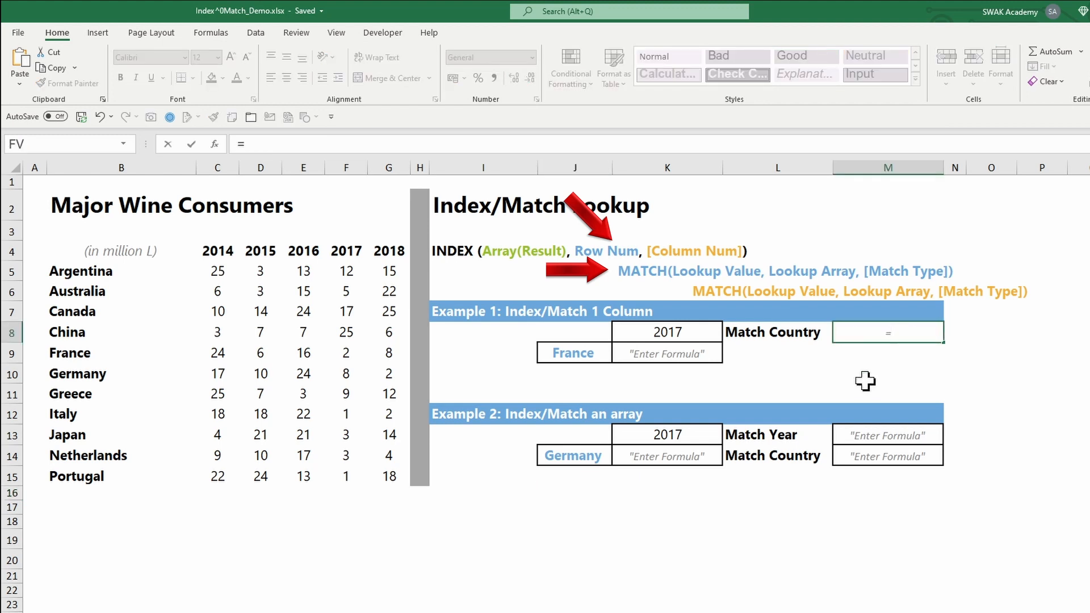
type("match")
key("Tab")
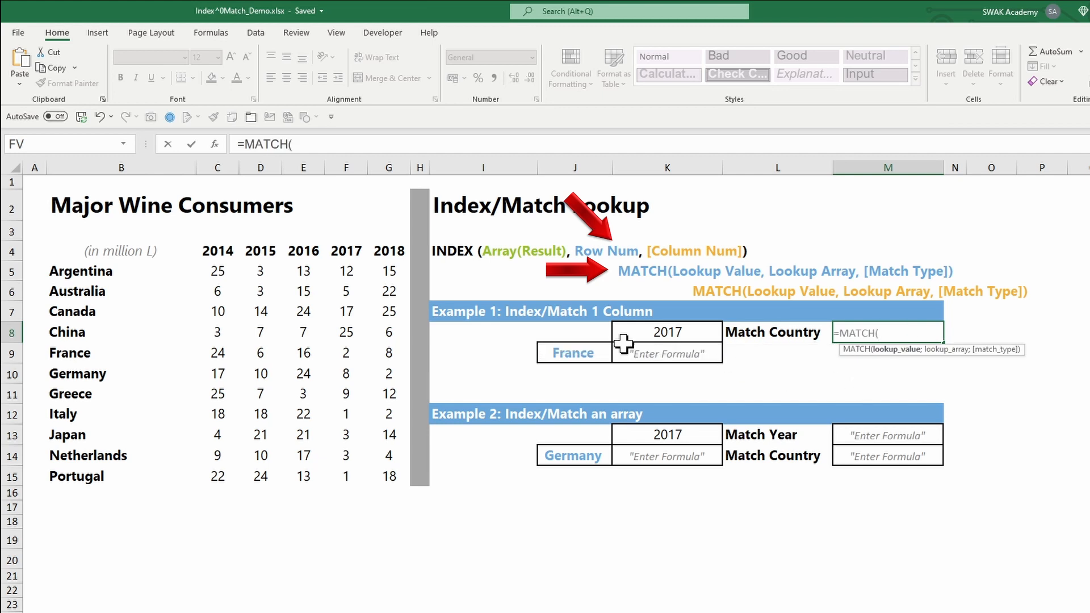
left_click(570, 355)
type(";")
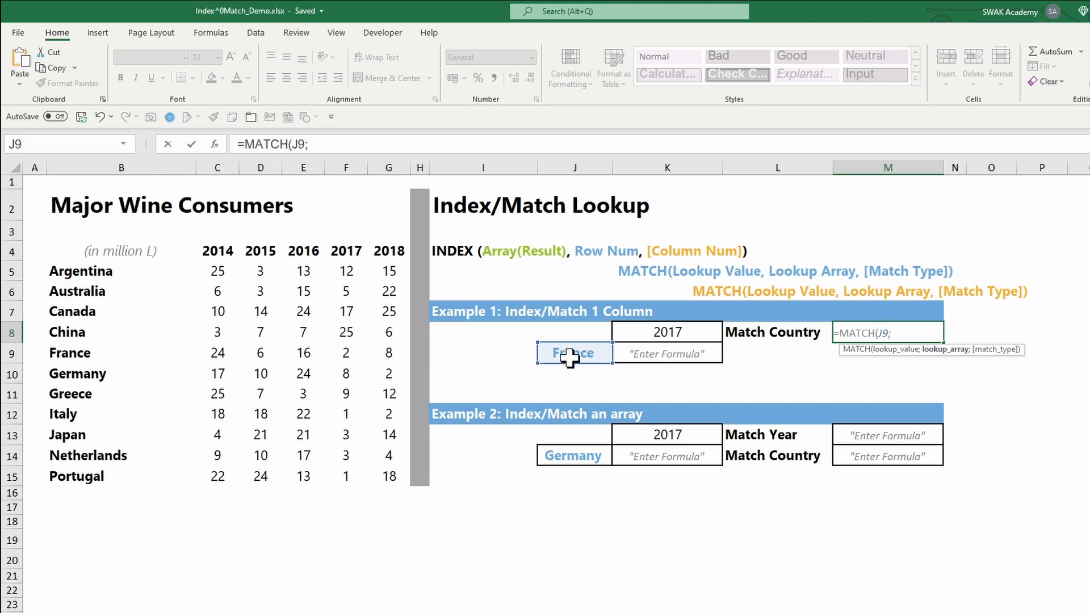
left_click_drag(85, 272, 88, 476)
type(")")
key("Return")
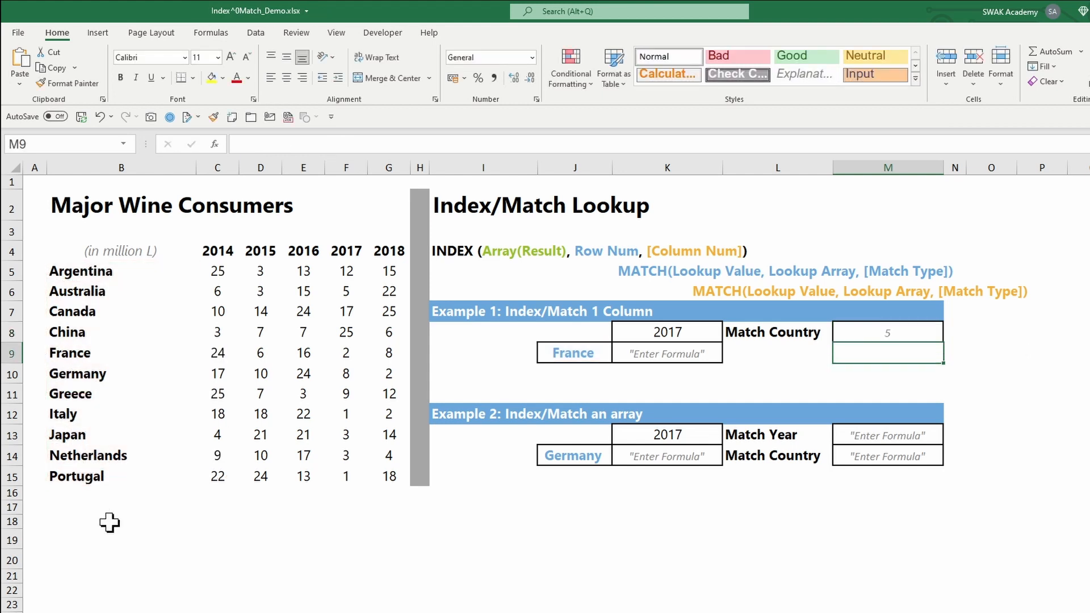
Step: Number the countries Argentina to France from 1 to 5 in cells A5 to A9
left_click(41, 274)
type("1")
key("Return")
type("2")
key("Return")
type("3")
key("Return")
type("4")
key("Return")
type("5")
key("Return")
Step: Copy the MATCH(J9;B5:B15) text from the formula in M8, without the equals sign
left_click(667, 353)
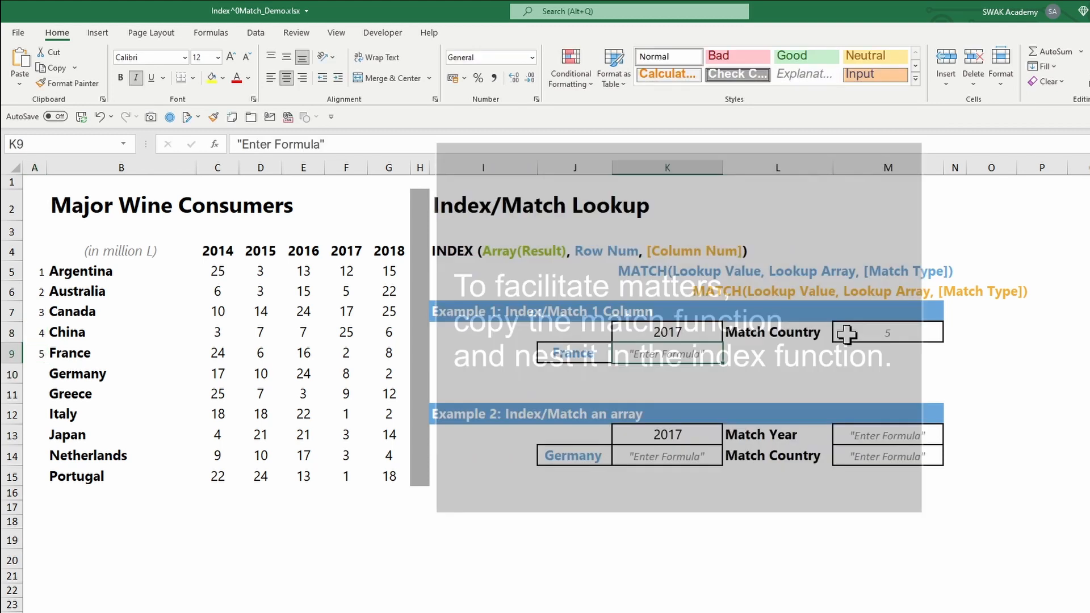
left_click(846, 334)
left_click_drag(352, 145, 244, 144)
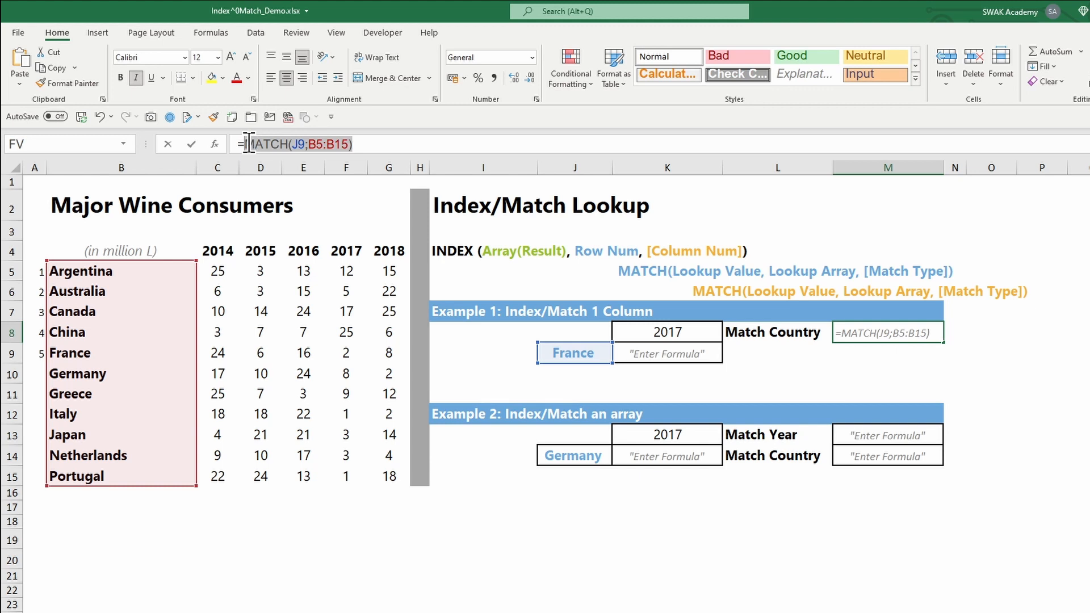
key("ctrl+c")
key("Escape")
Step: Enter =INDEX(F5:F15;MATCH(J9;B5:B15)) in K9, reusing the copied MATCH expression as the row number
left_click(620, 362)
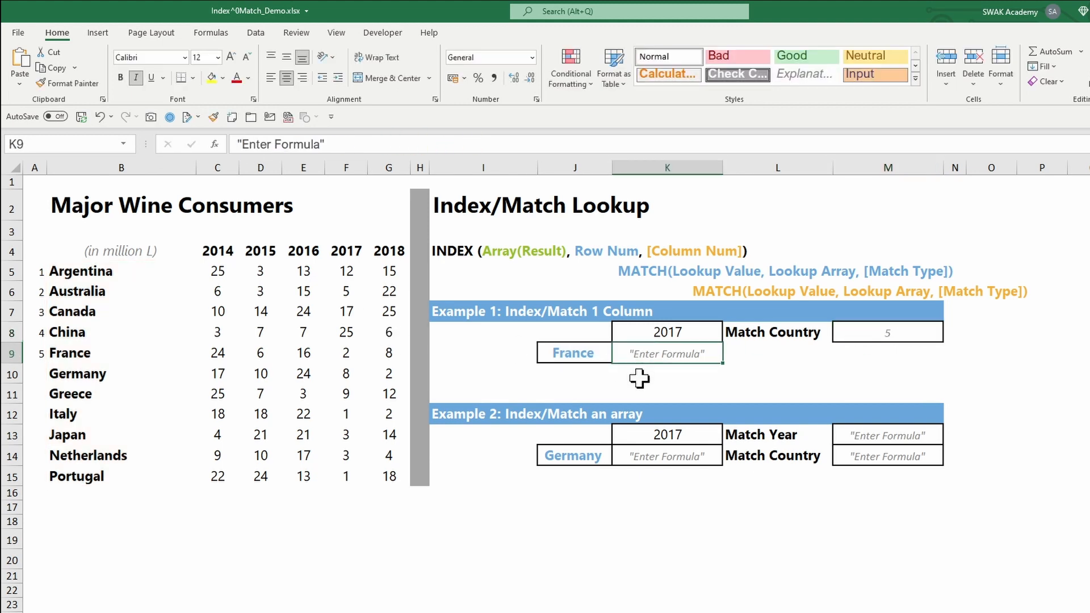
type("=")
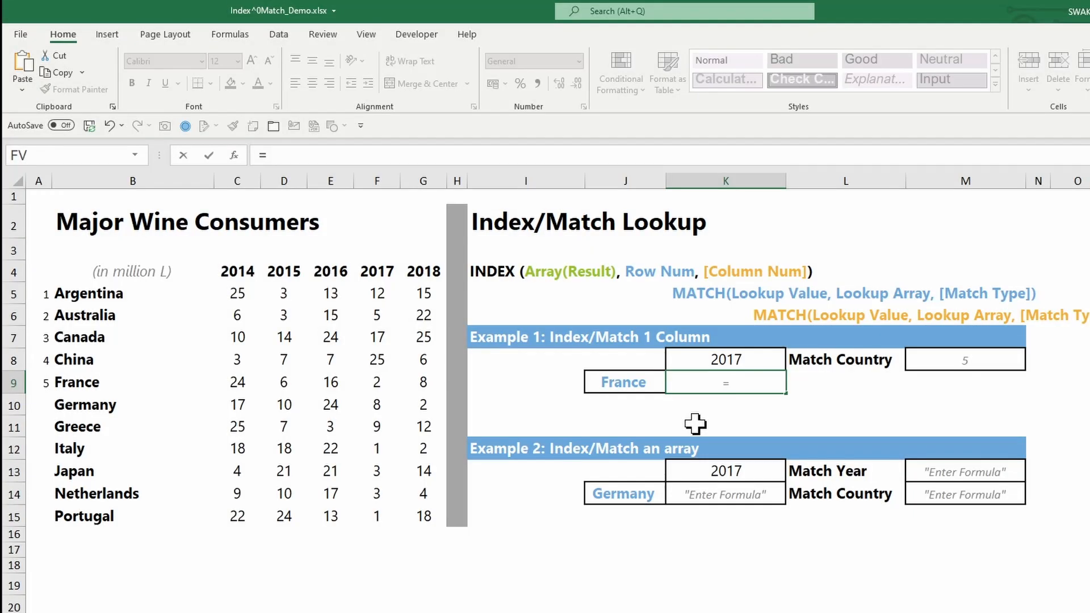
type("inde")
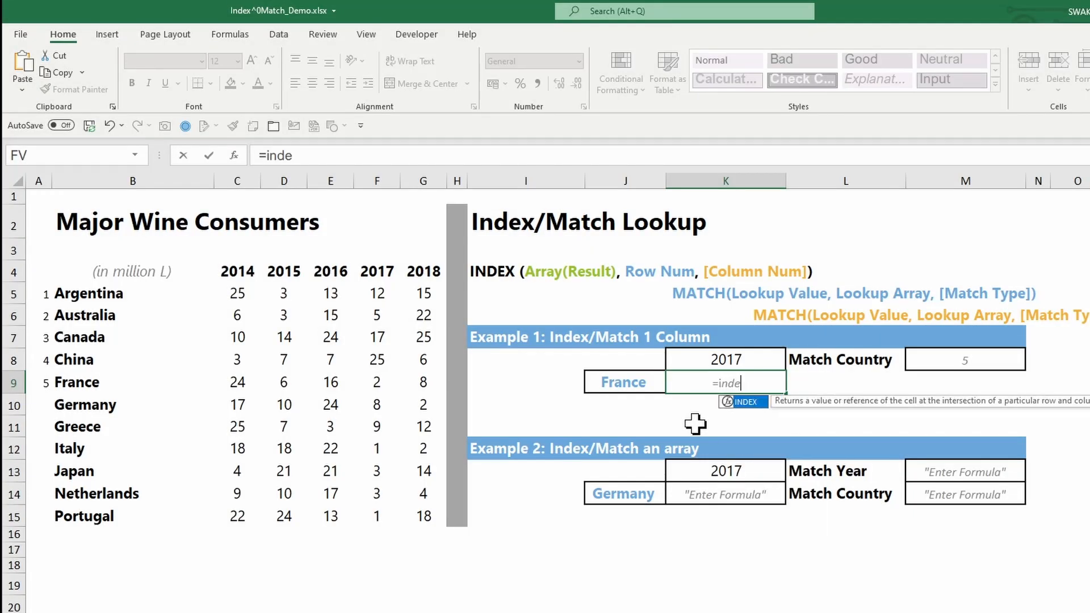
key("Tab")
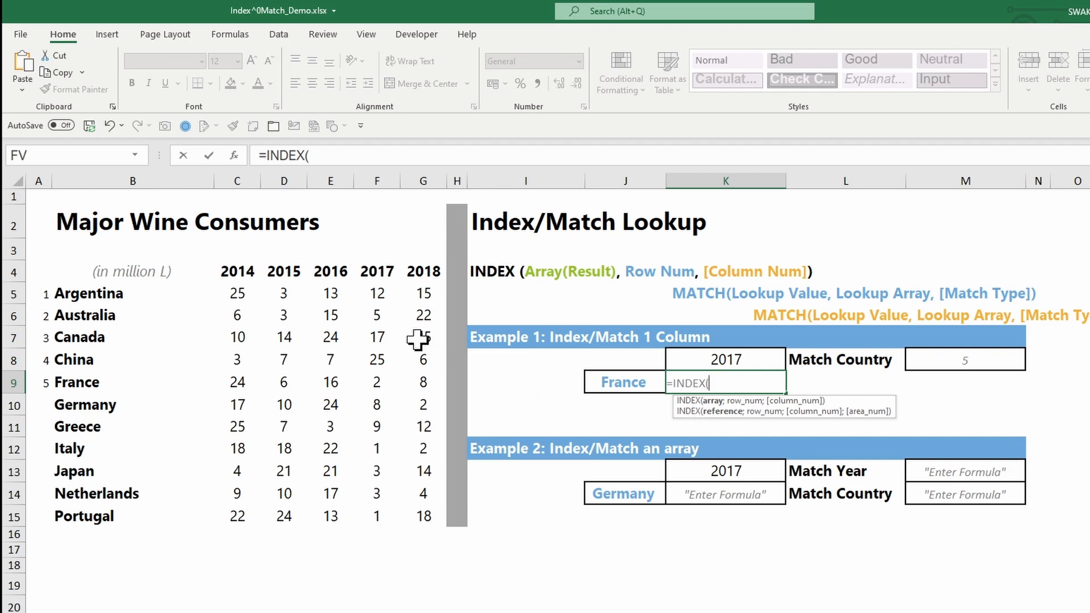
left_click_drag(377, 293, 377, 518)
type(";")
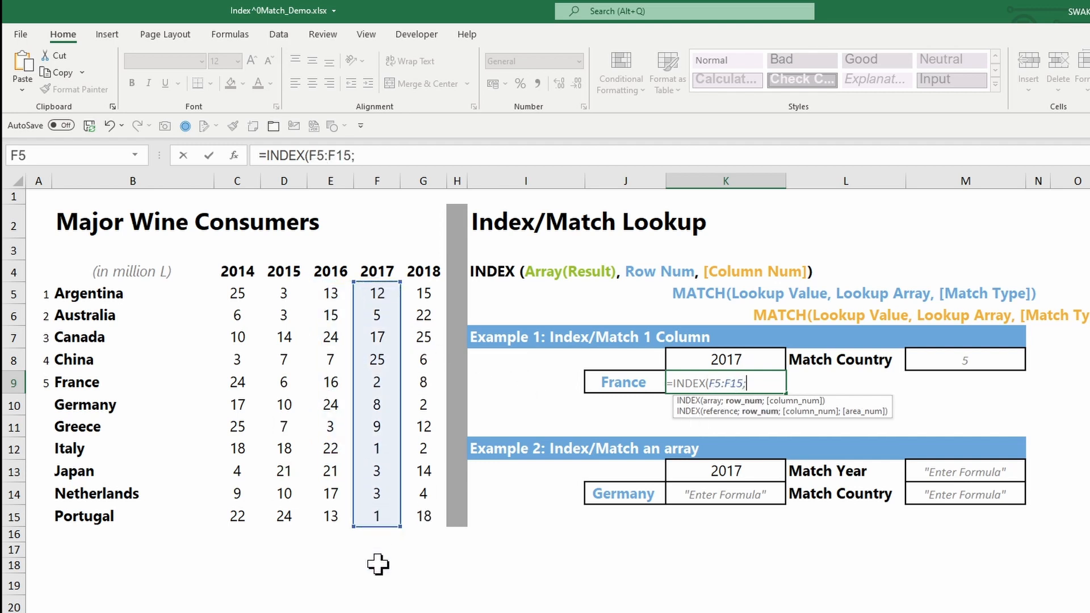
type("MATCH(J9;B5:B15)")
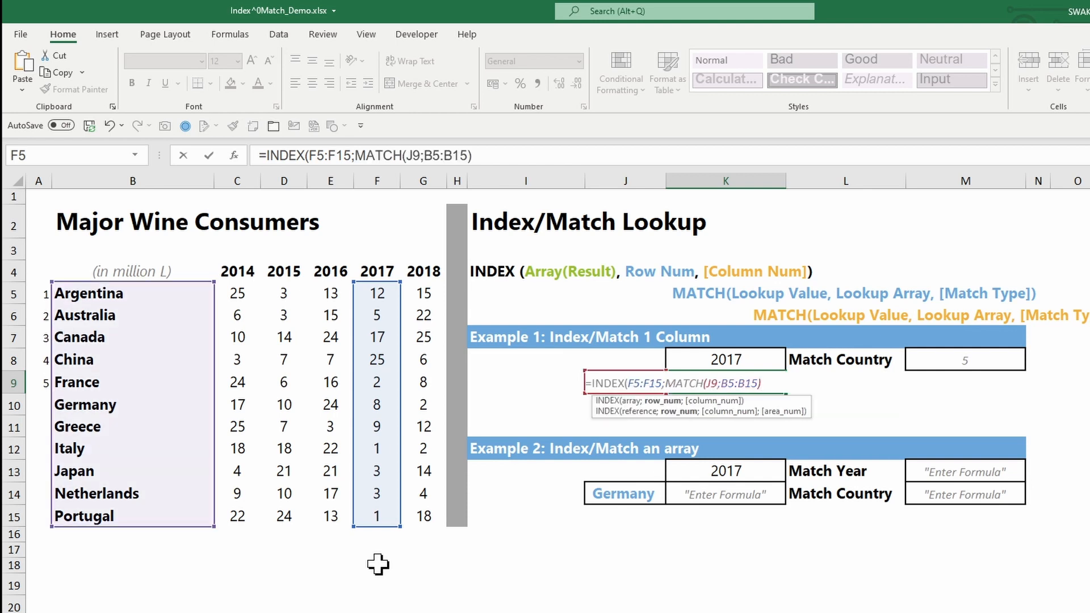
type(")")
key("Return")
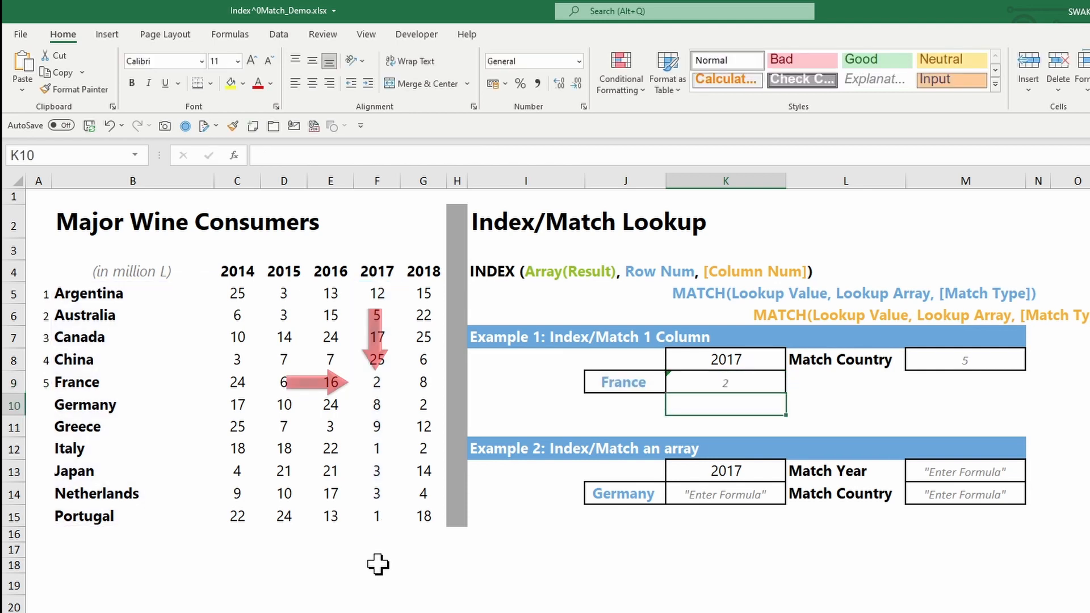
Step: Set the Example 1 country in J9 to China and check the result against China's 2017 value in the table
left_click(639, 381)
left_click(672, 387)
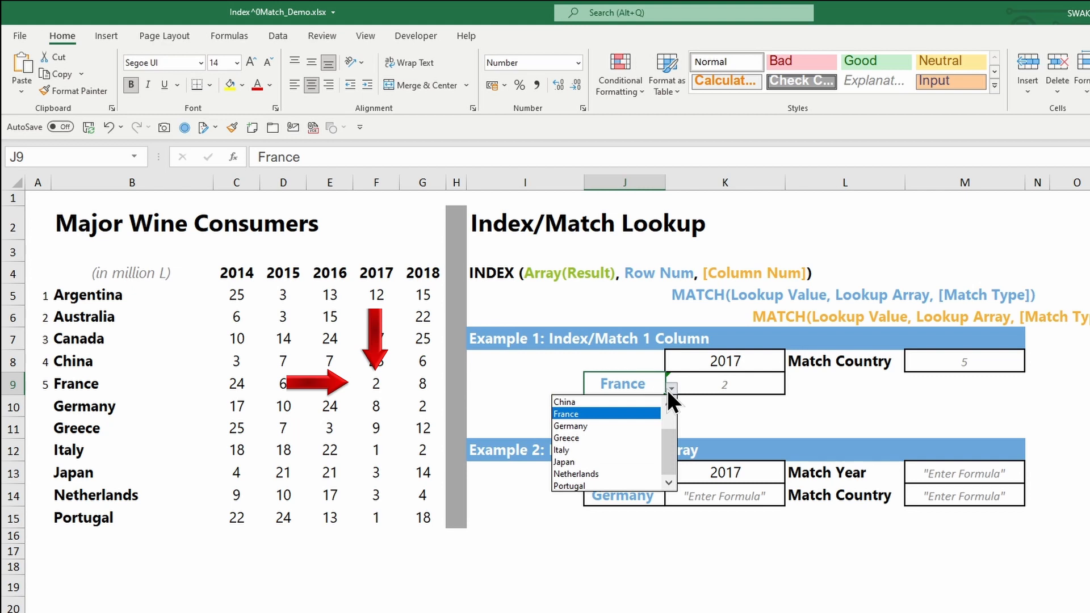
left_click(655, 402)
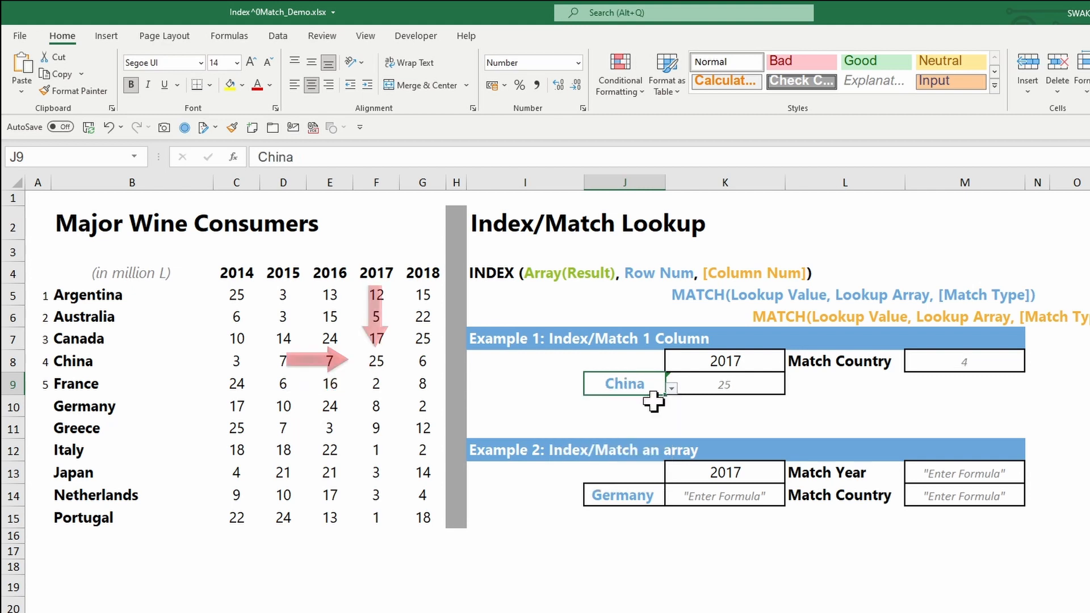
left_click(377, 364)
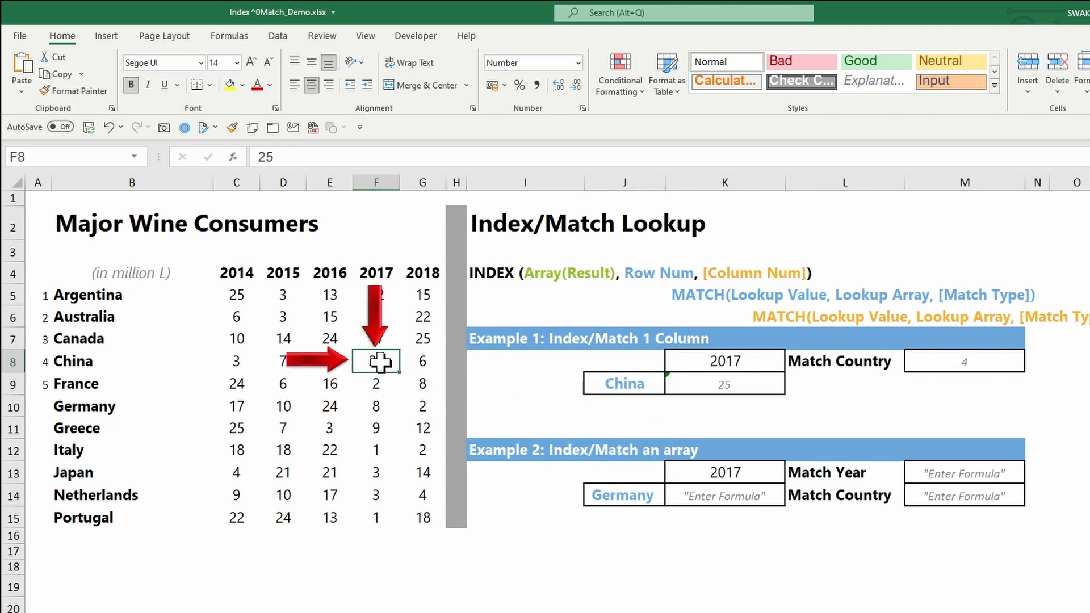
left_click(549, 485)
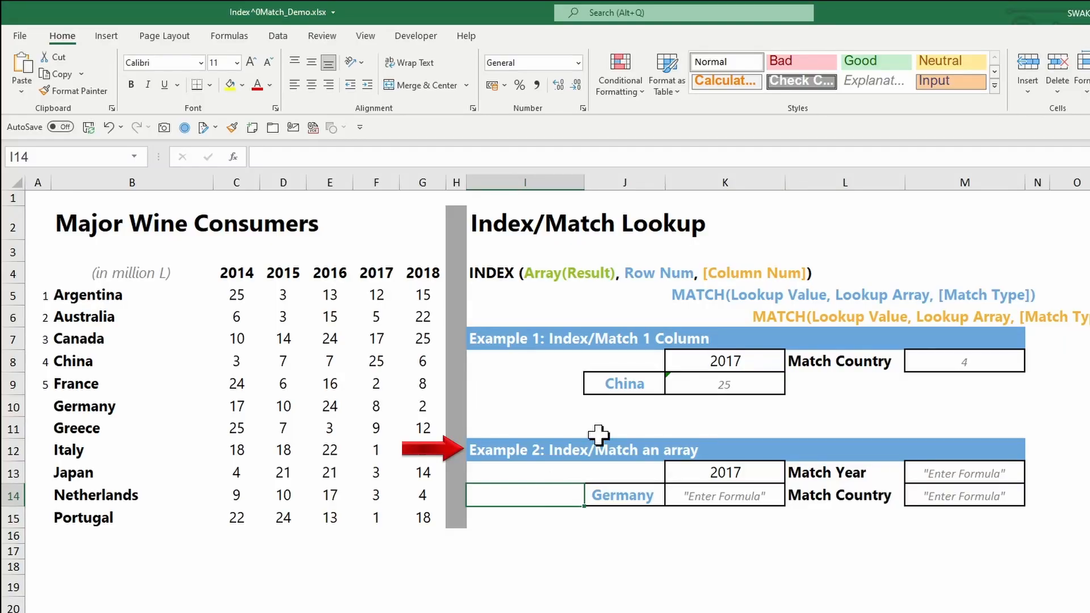
left_click(590, 427)
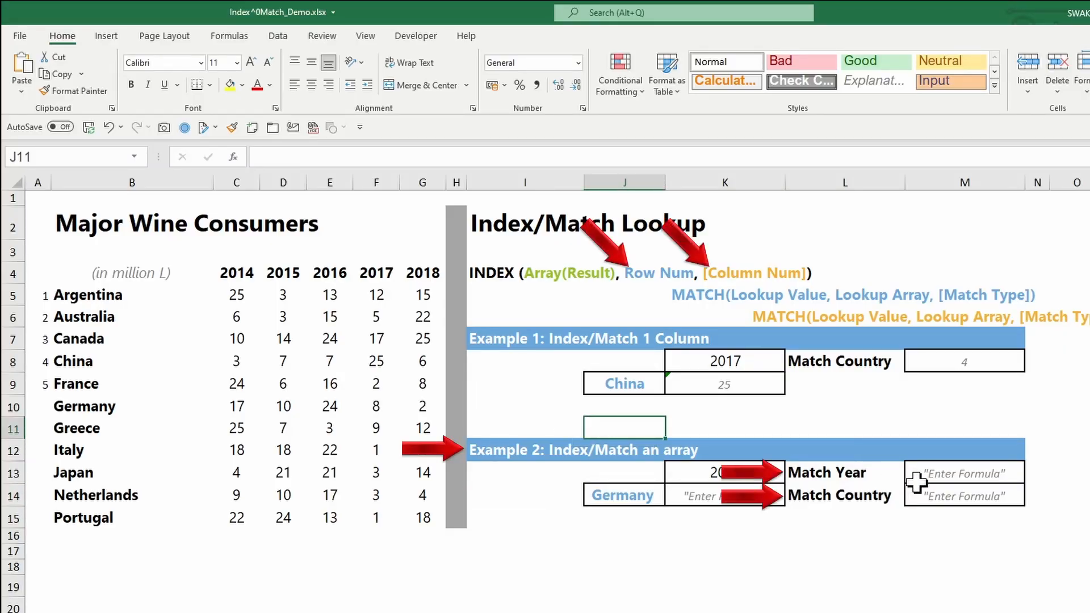
Step: Enter =MATCH(K13;C4:G4) in Match Year cell M13 of Example 2 to find the year's column position
left_click(934, 477)
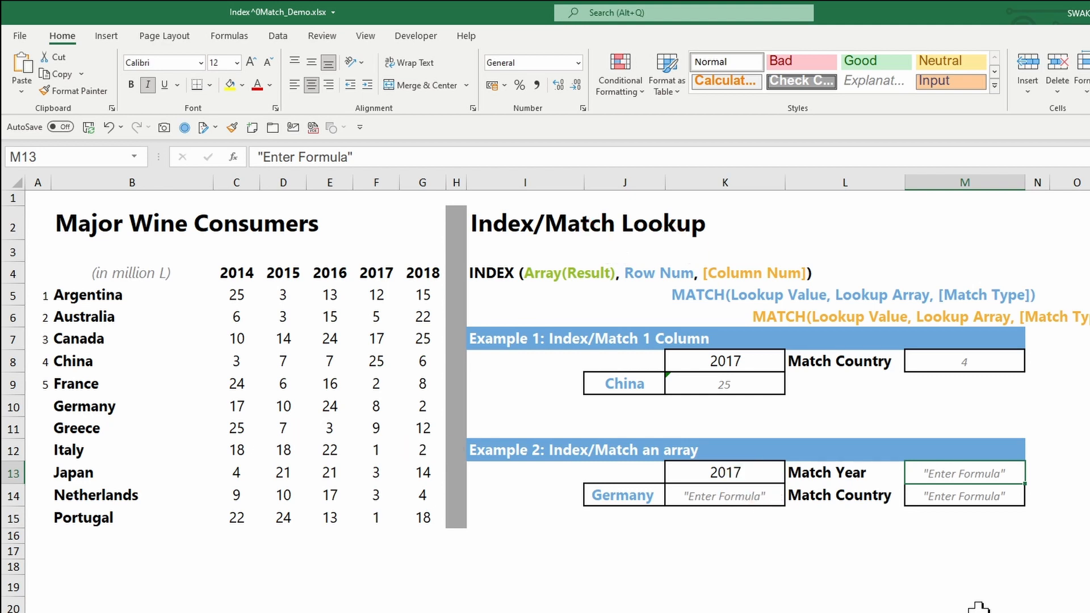
type("=match")
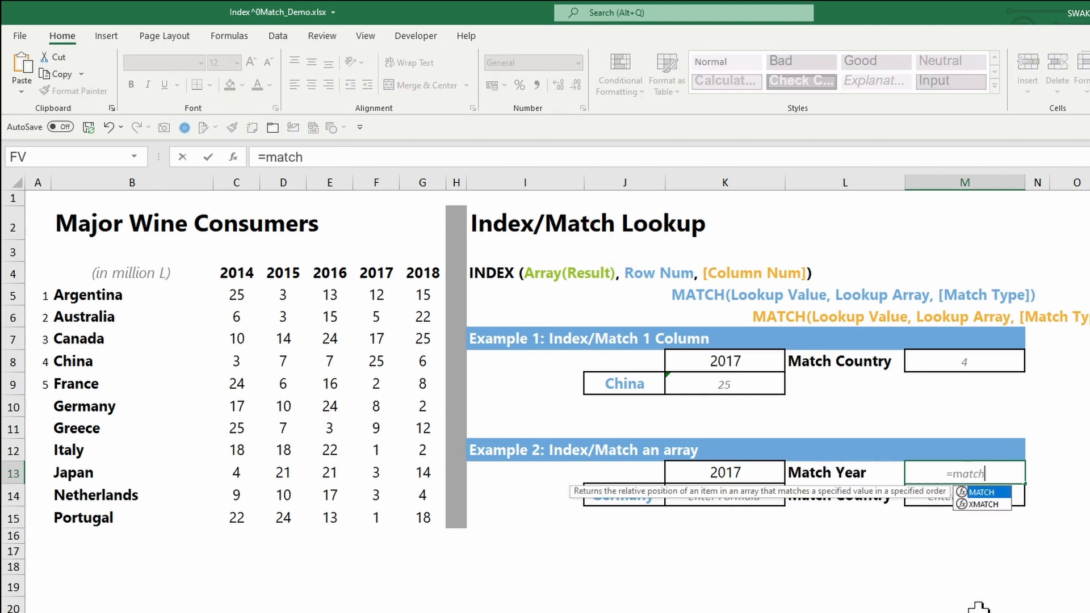
key("Tab")
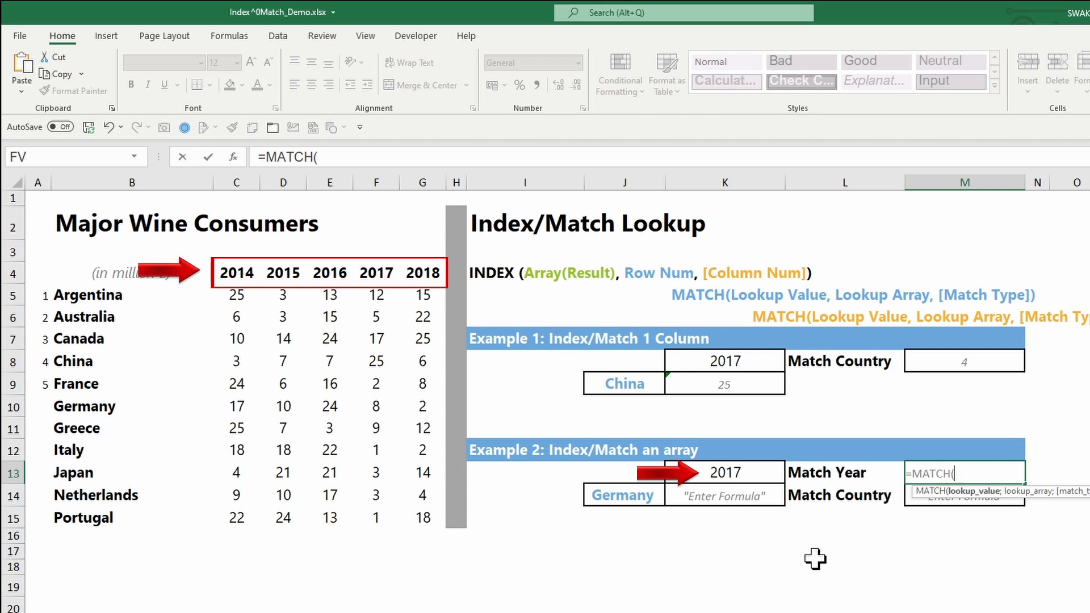
left_click(738, 477)
type(";")
left_click_drag(239, 272, 446, 278)
type(")")
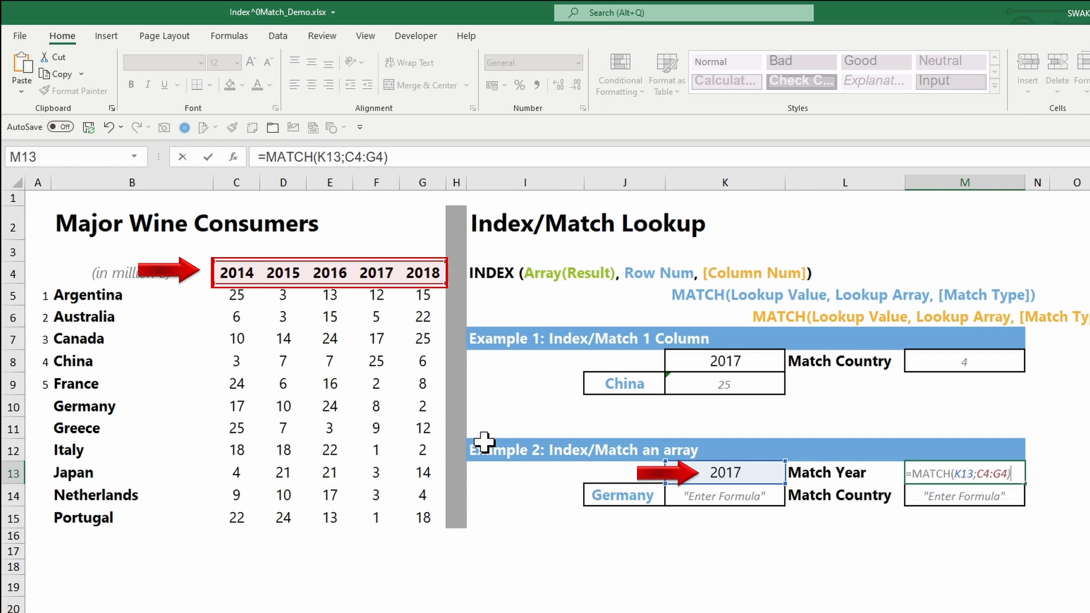
key("Return")
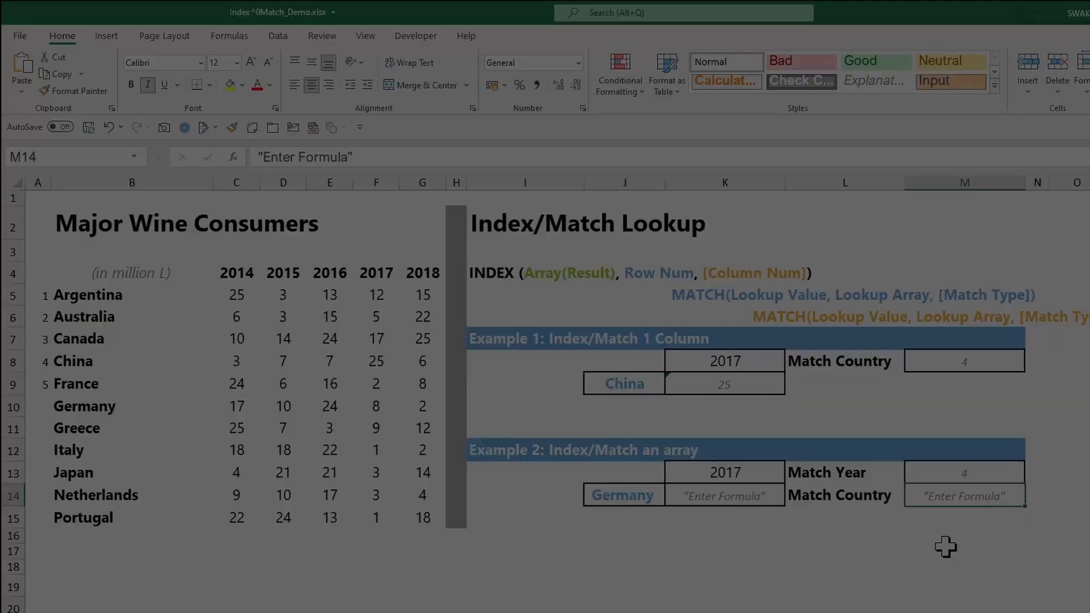
Step: Enter =MATCH(J14;B5:B15) in Match Country cell M14 of Example 2 to find the country's row position
type("=MATCH(")
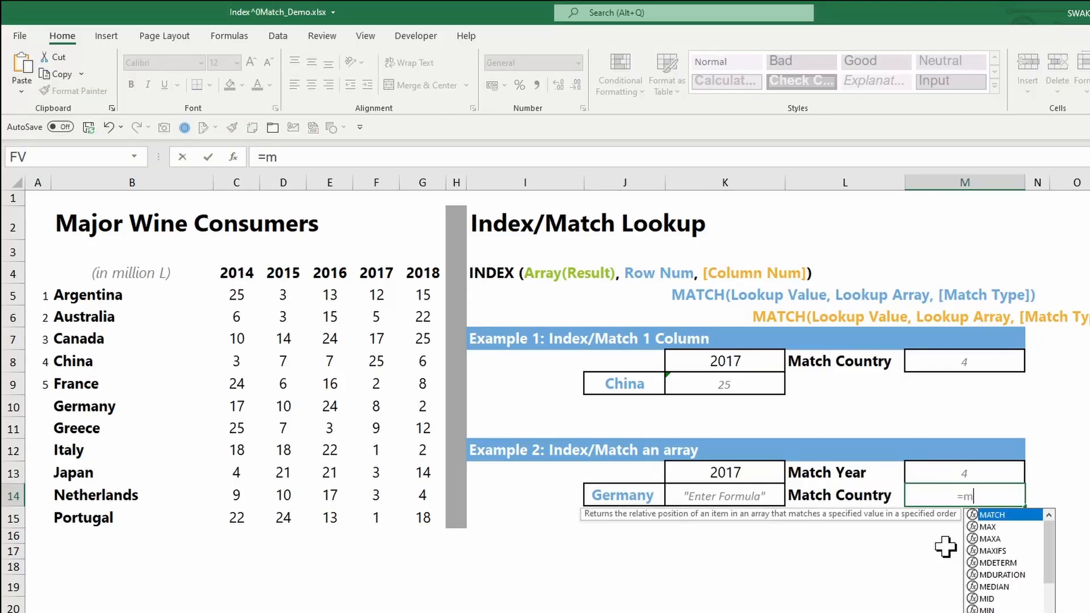
left_click(640, 497)
type(";")
left_click_drag(107, 297, 135, 516)
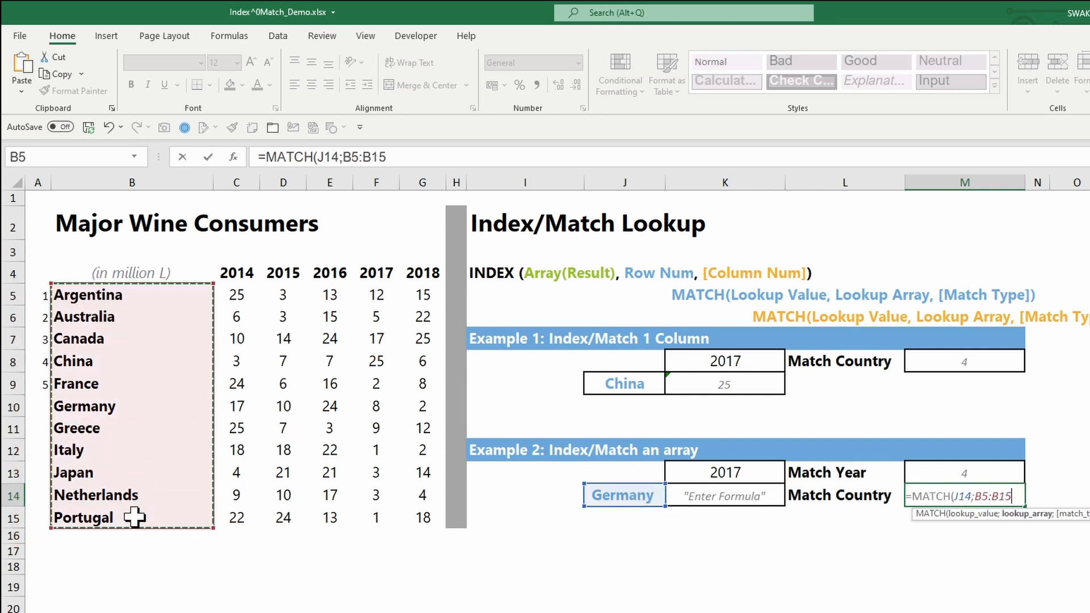
key("Return")
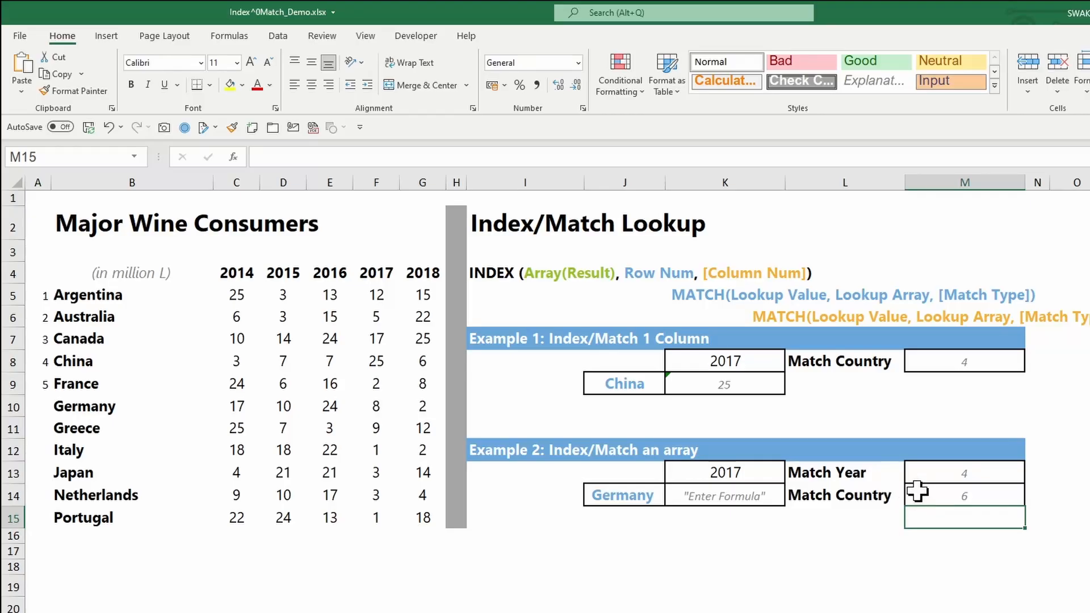
Step: Copy the MATCH(J14;B5:B15) text from the formula in M14, leaving the cell unchanged
left_click(931, 492)
left_click_drag(409, 155, 271, 153)
key("ctrl+c")
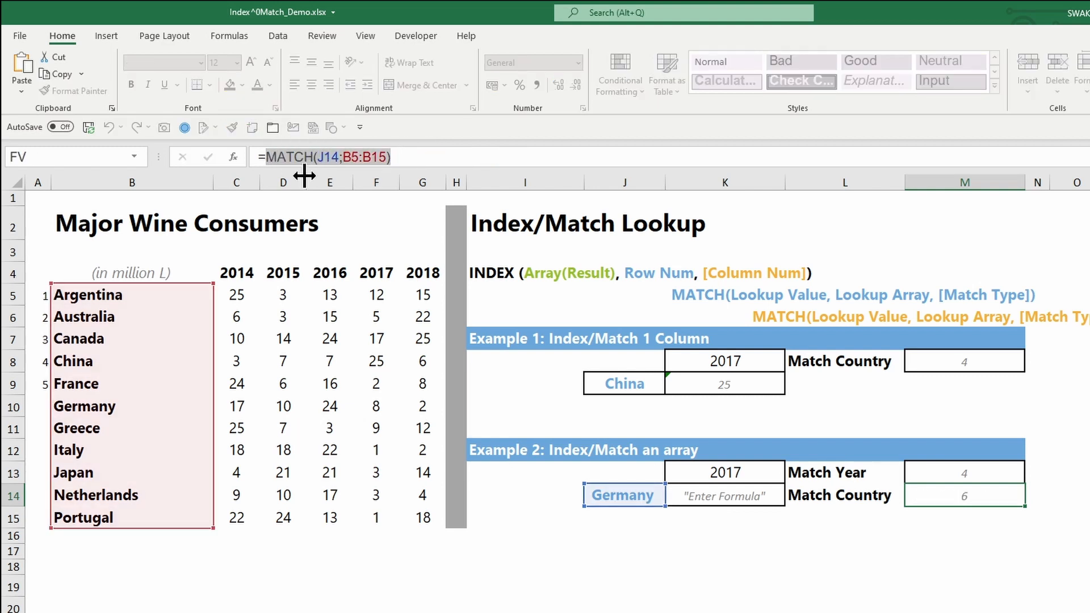
key("Escape")
Step: Enter =INDEX(C5:G15;MATCH(J14;B5:B15);1) in result cell K14 of Example 2, reusing the copied country MATCH as the row number
key("Left")
key("Left")
type("=inde")
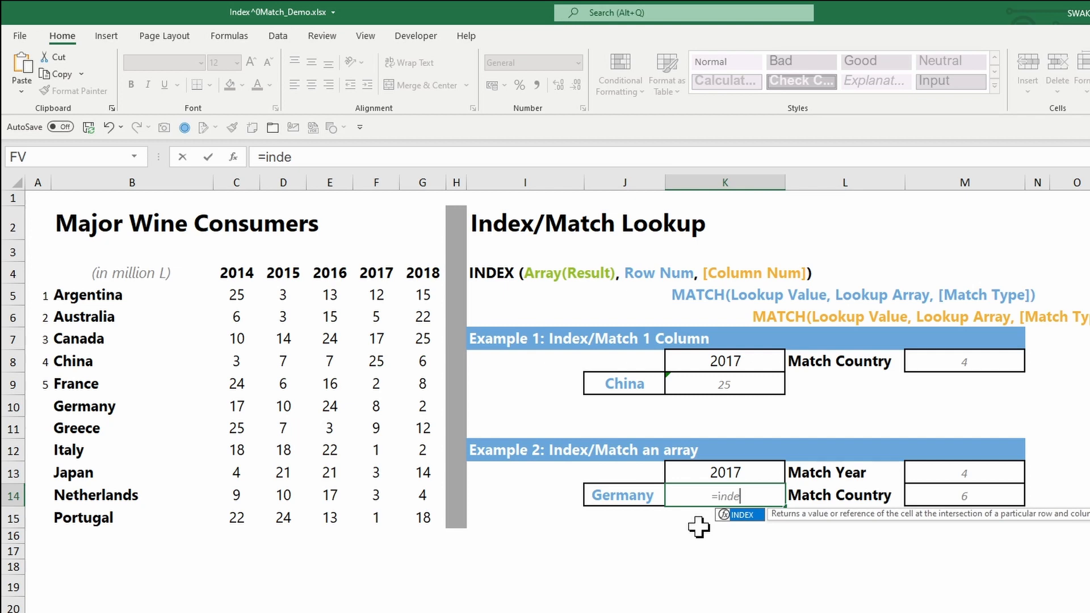
key("Tab")
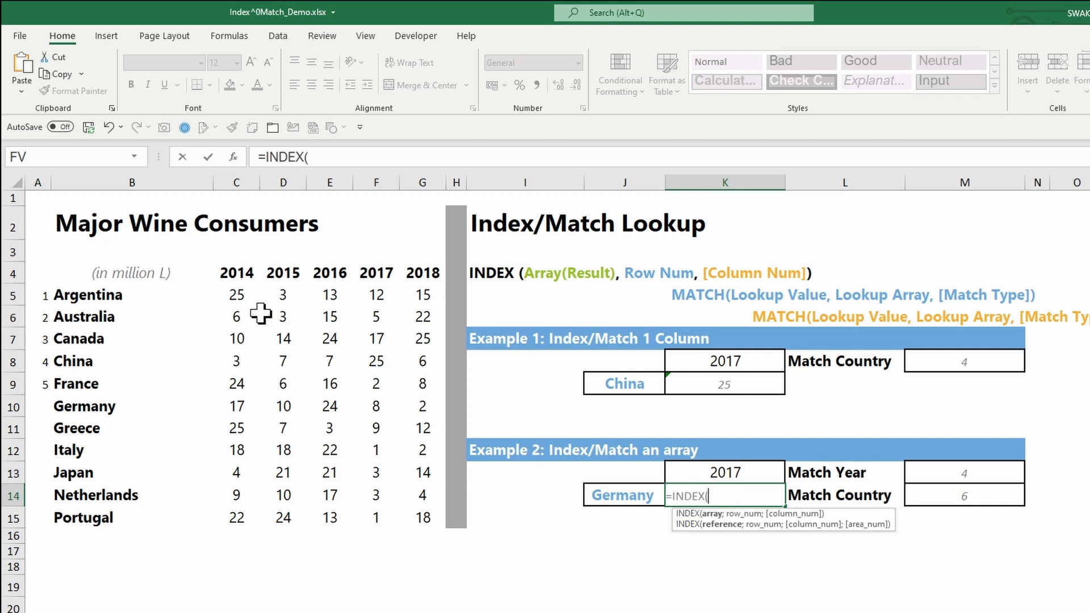
left_click_drag(236, 294, 423, 514)
type(";")
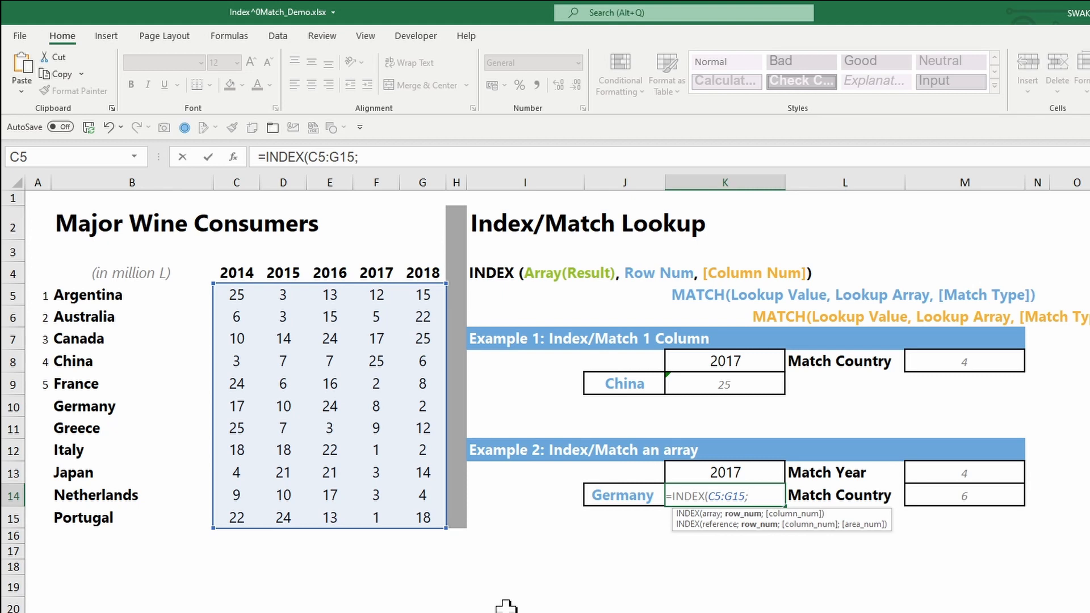
key("ctrl+v")
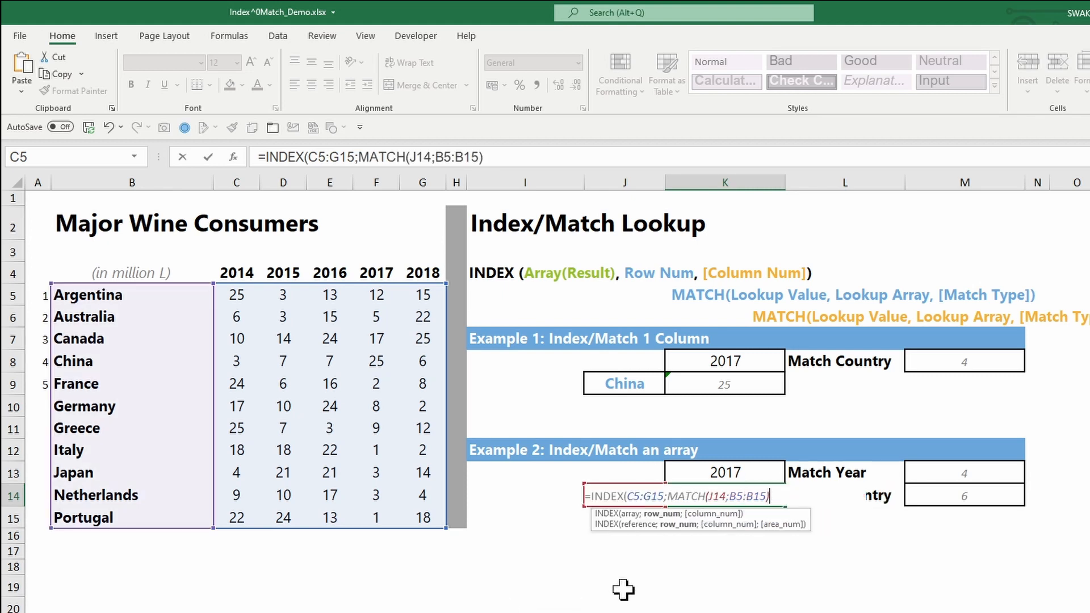
type(";1)")
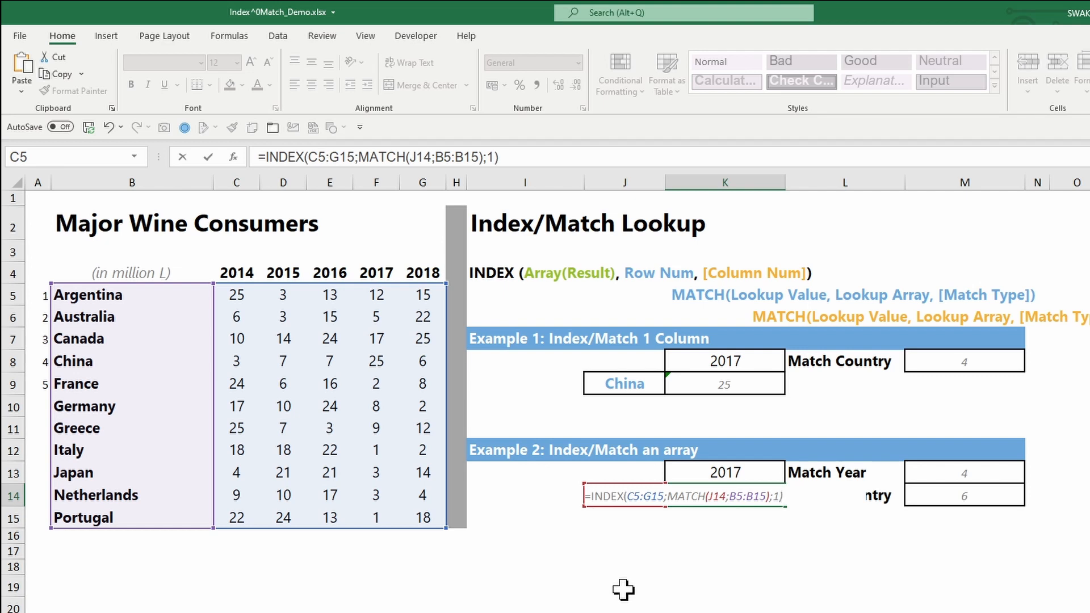
key("ctrl+Return")
Step: Replace column number 1 in K14's INDEX formula with MATCH(K13;C4:G4) copied from M13, and check the result against Germany's 2017 value
left_click(911, 474)
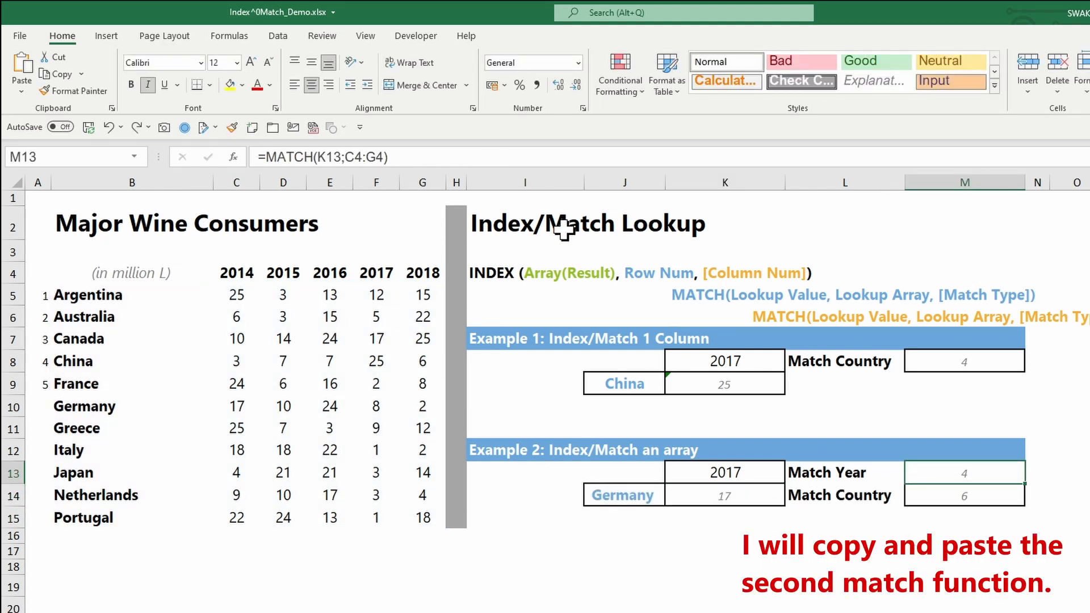
left_click_drag(388, 156, 273, 151)
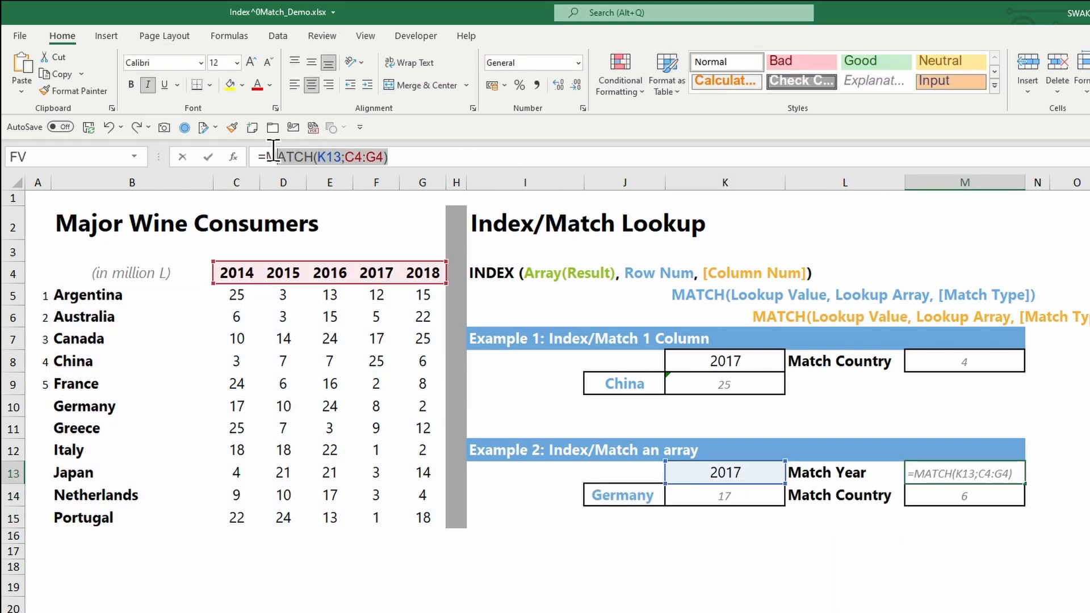
key("Escape")
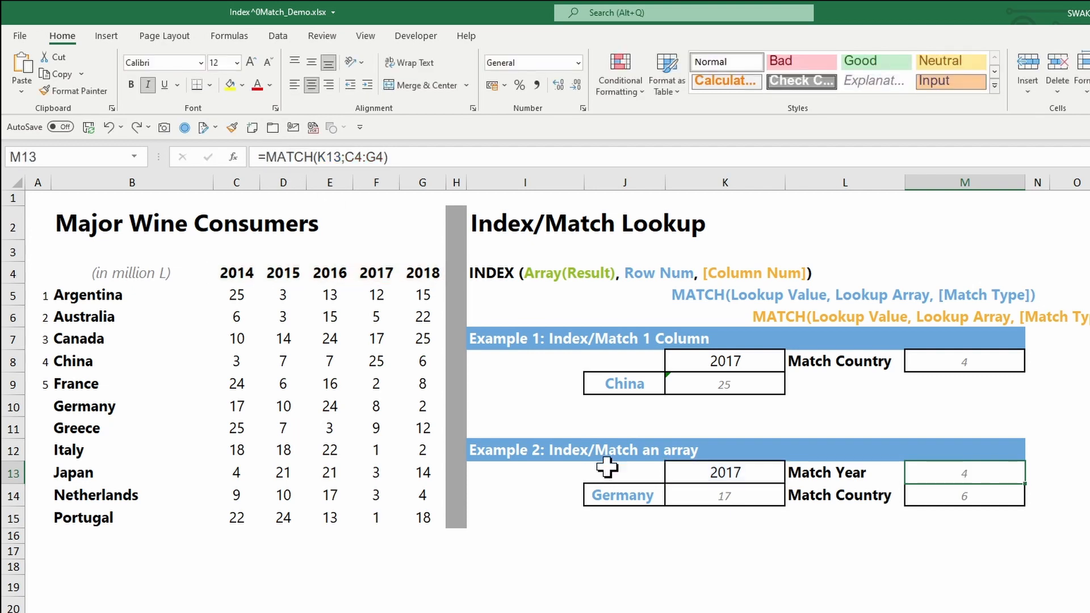
left_click(708, 492)
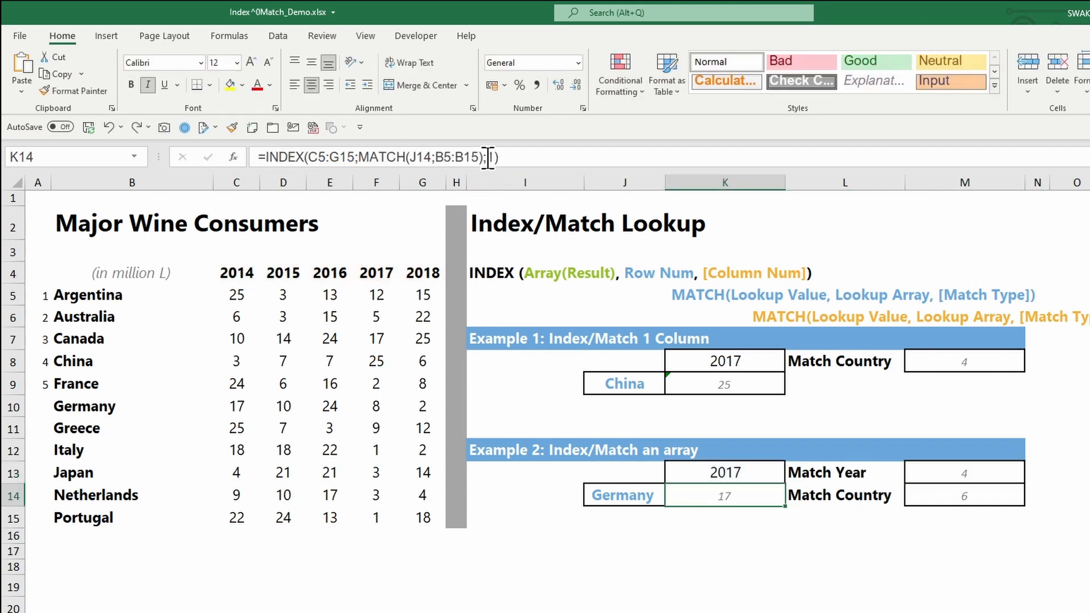
left_click(489, 158)
key("ctrl+v")
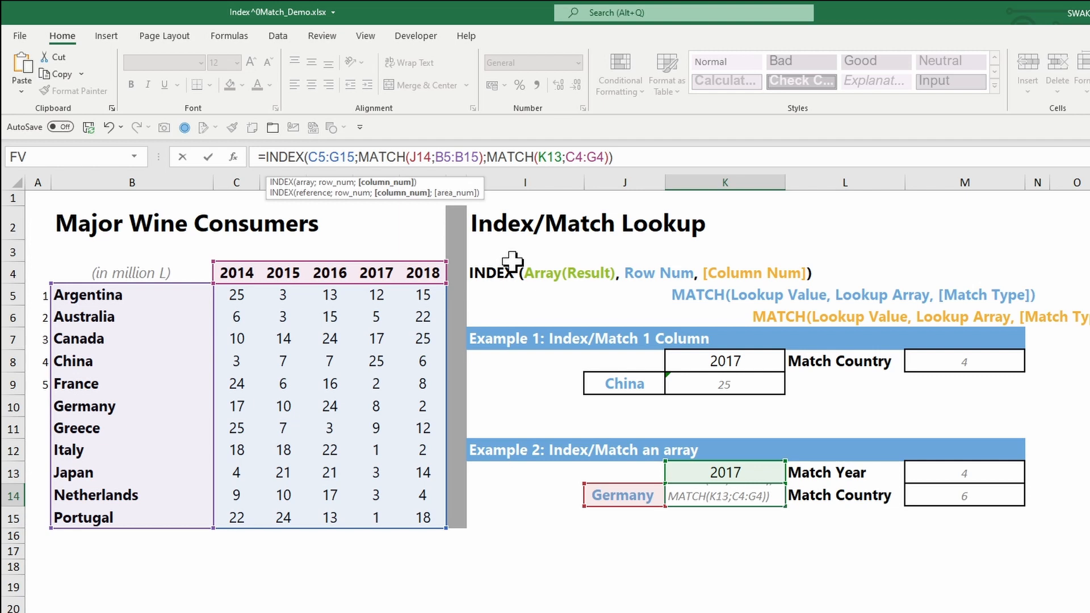
key("Return")
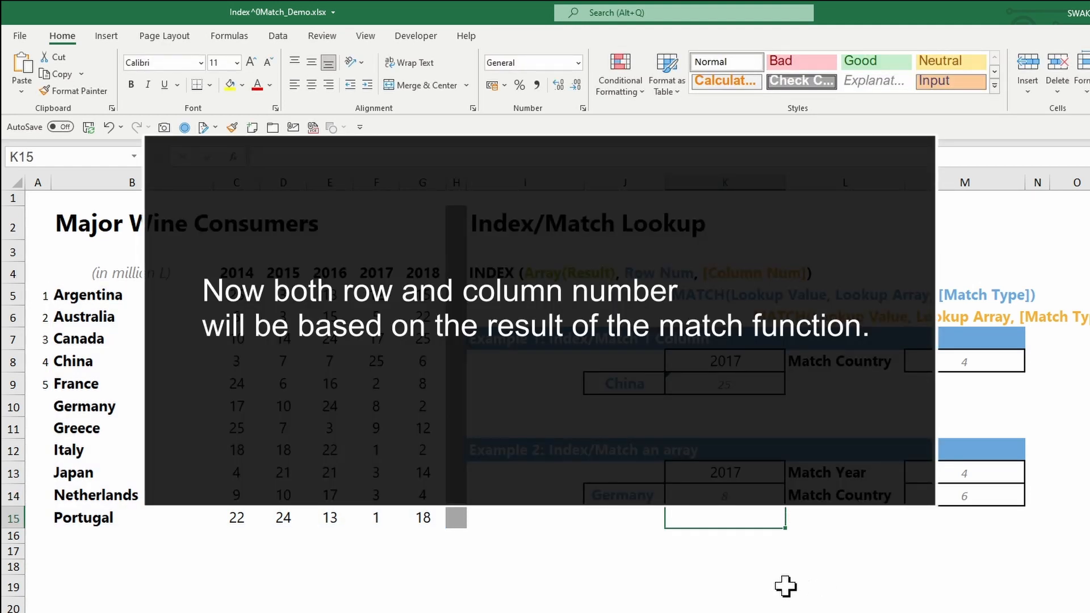
left_click(377, 407)
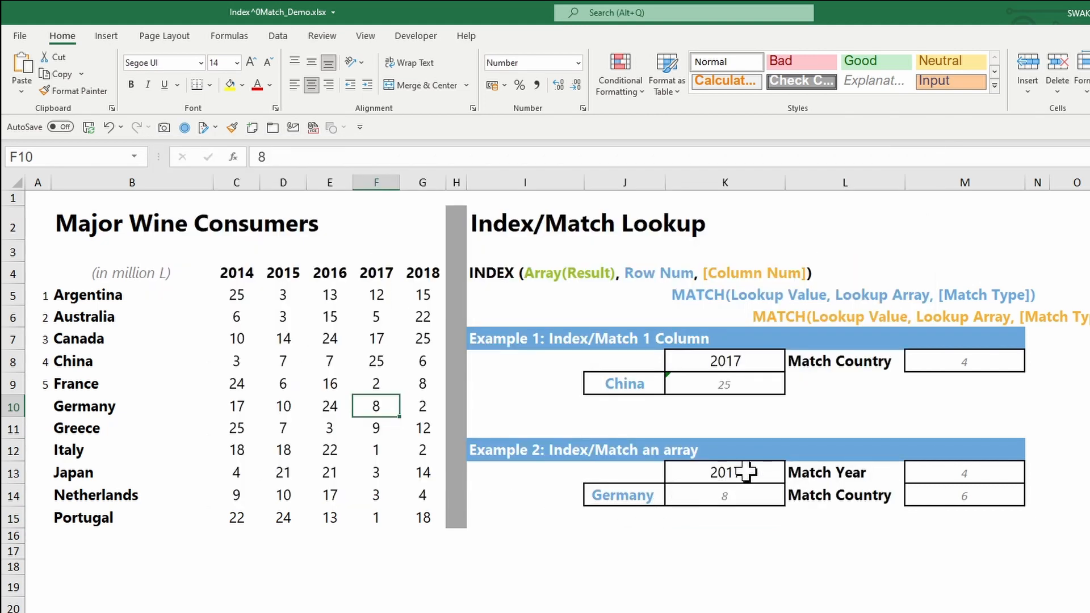
Step: Set the Example 2 year in K13 to 2018 and the country in J14 to Italy
left_click(738, 473)
left_click(792, 479)
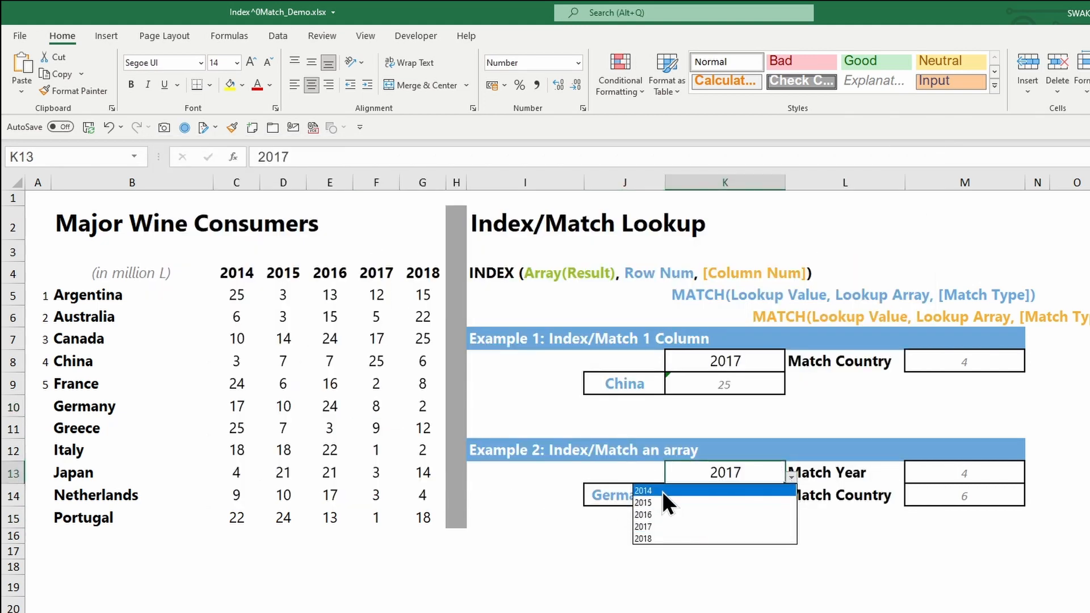
left_click(663, 538)
left_click(647, 495)
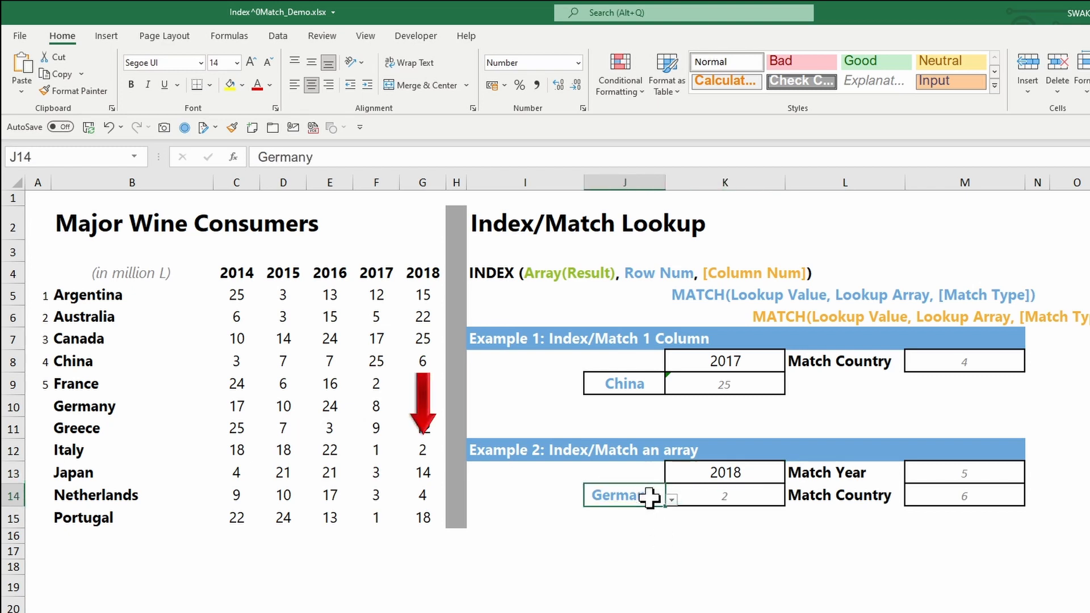
left_click(672, 500)
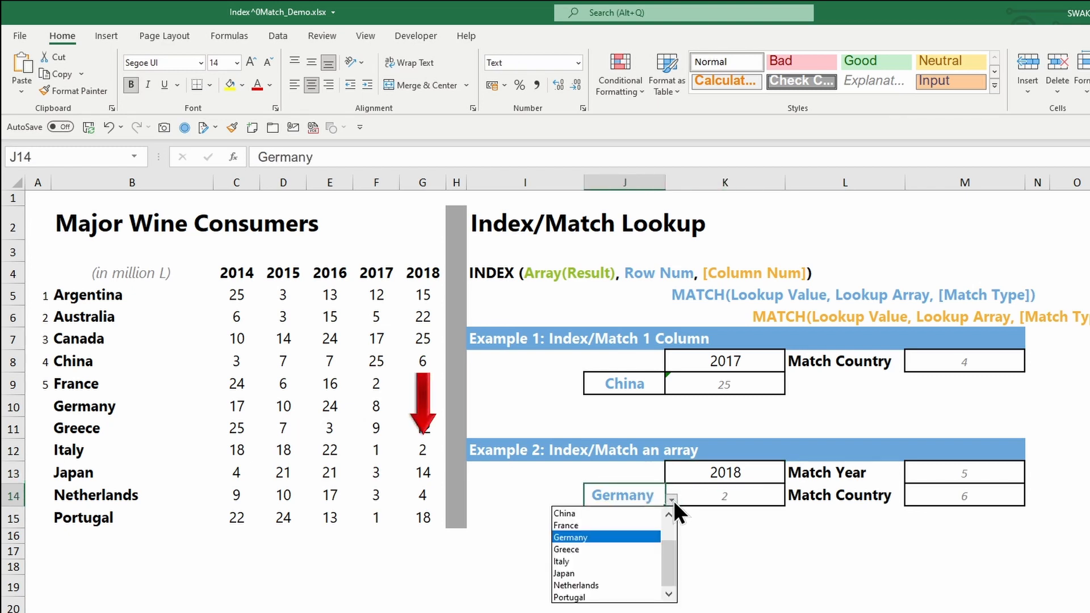
left_click(605, 561)
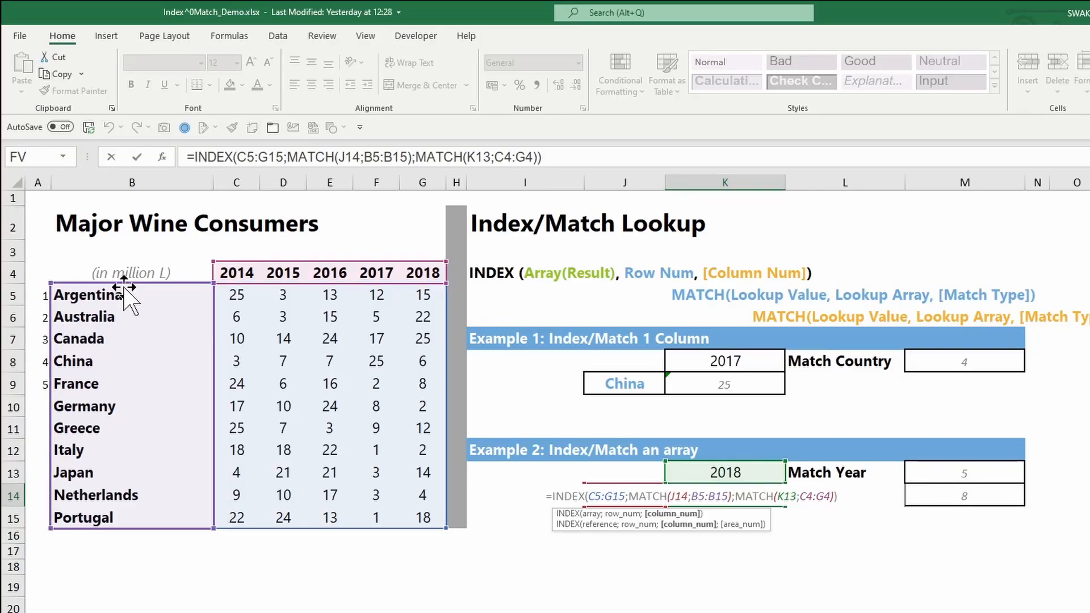
Step: Try shifting the MATCH ranges in K14's formula to B4:B14 and B4:F4, restoring each to B5:B15 and C4:G4
left_click_drag(117, 280, 121, 271)
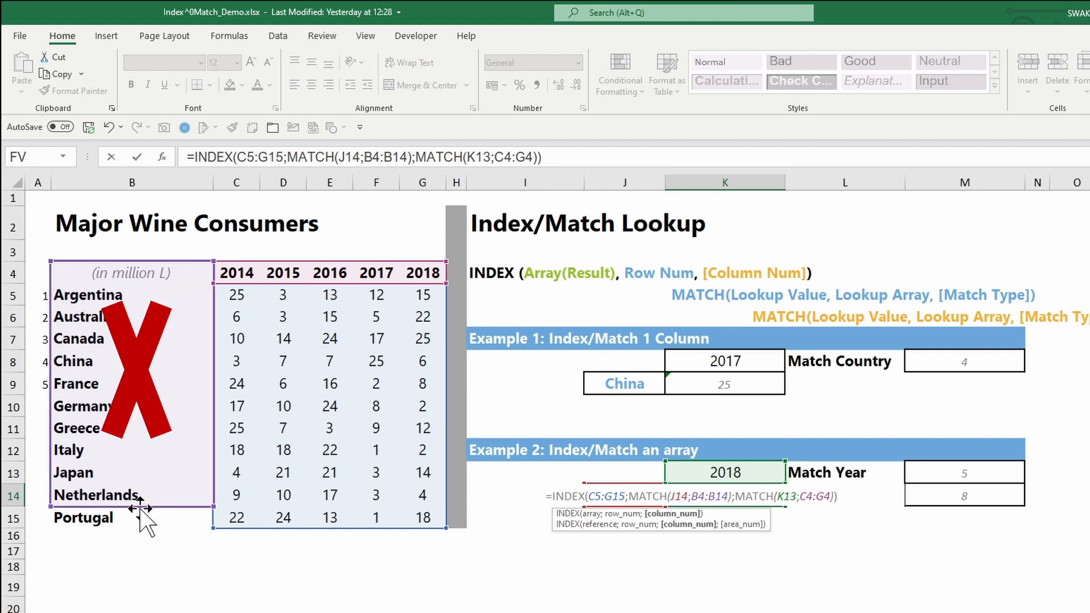
left_click_drag(142, 504, 141, 523)
left_click_drag(275, 261, 205, 272)
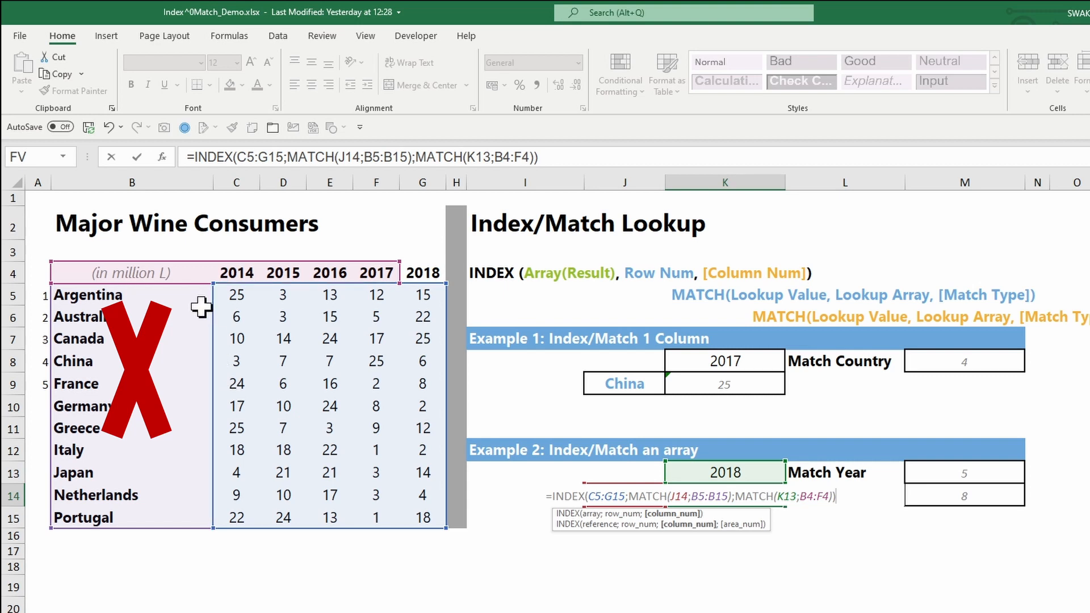
left_click_drag(195, 267, 228, 264)
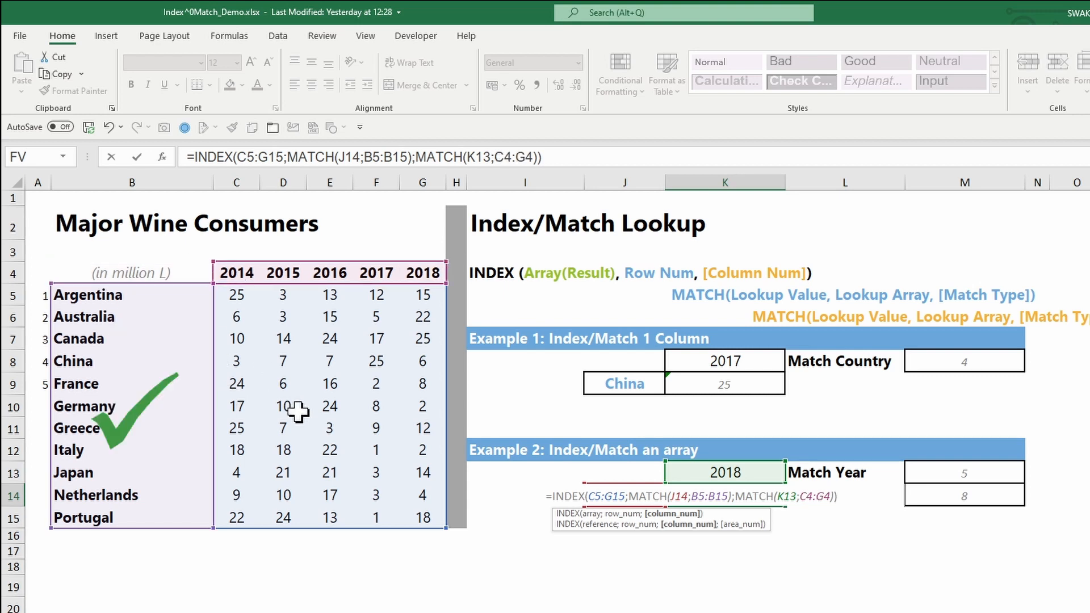